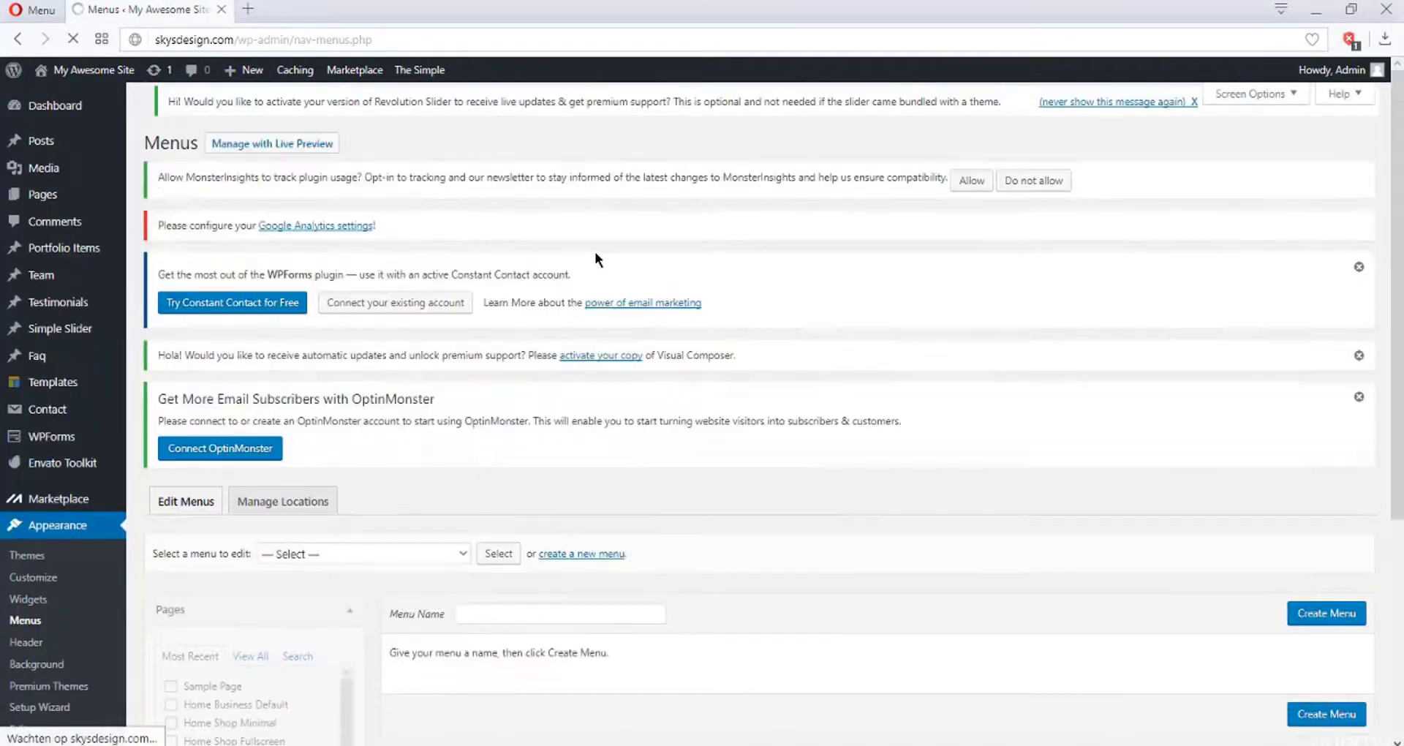
Create a new navigation menu named Menu.
scroll(599, 259, down, 4)
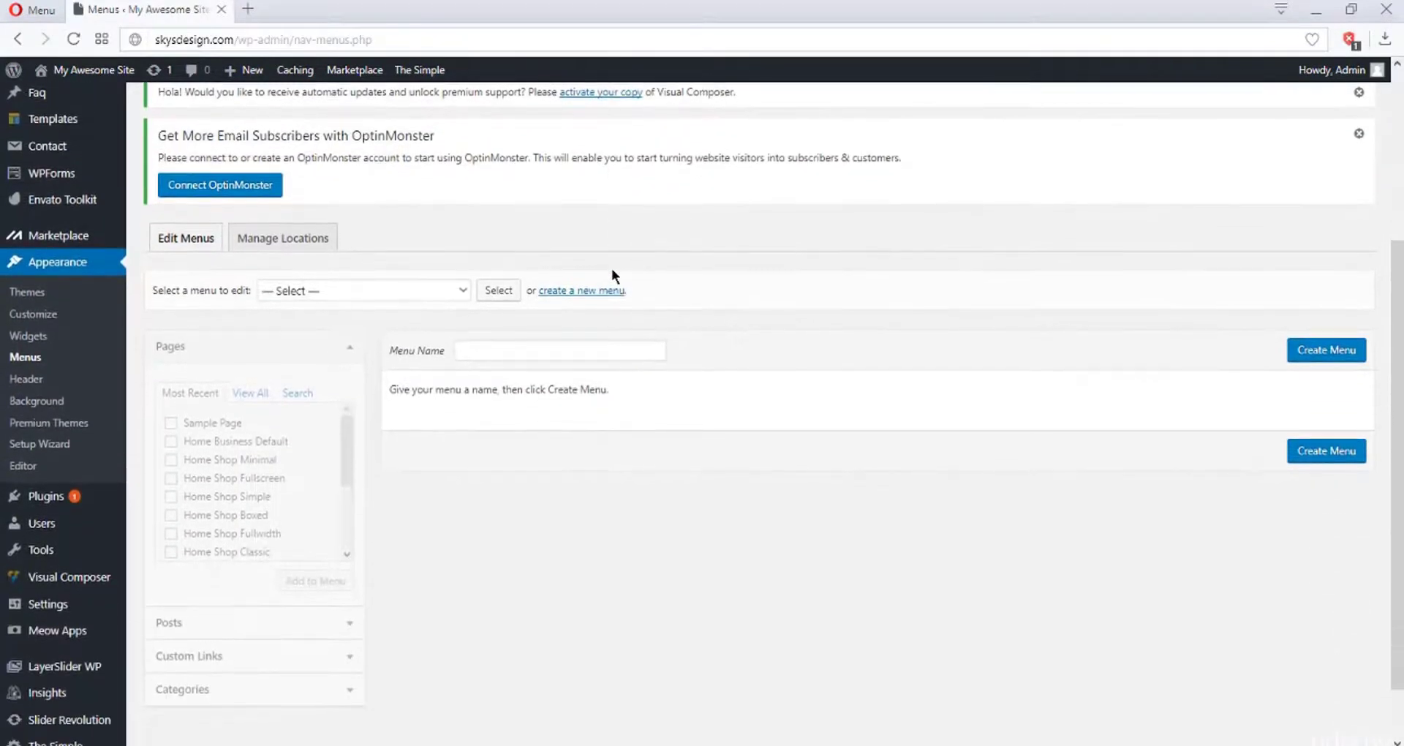
click(552, 350)
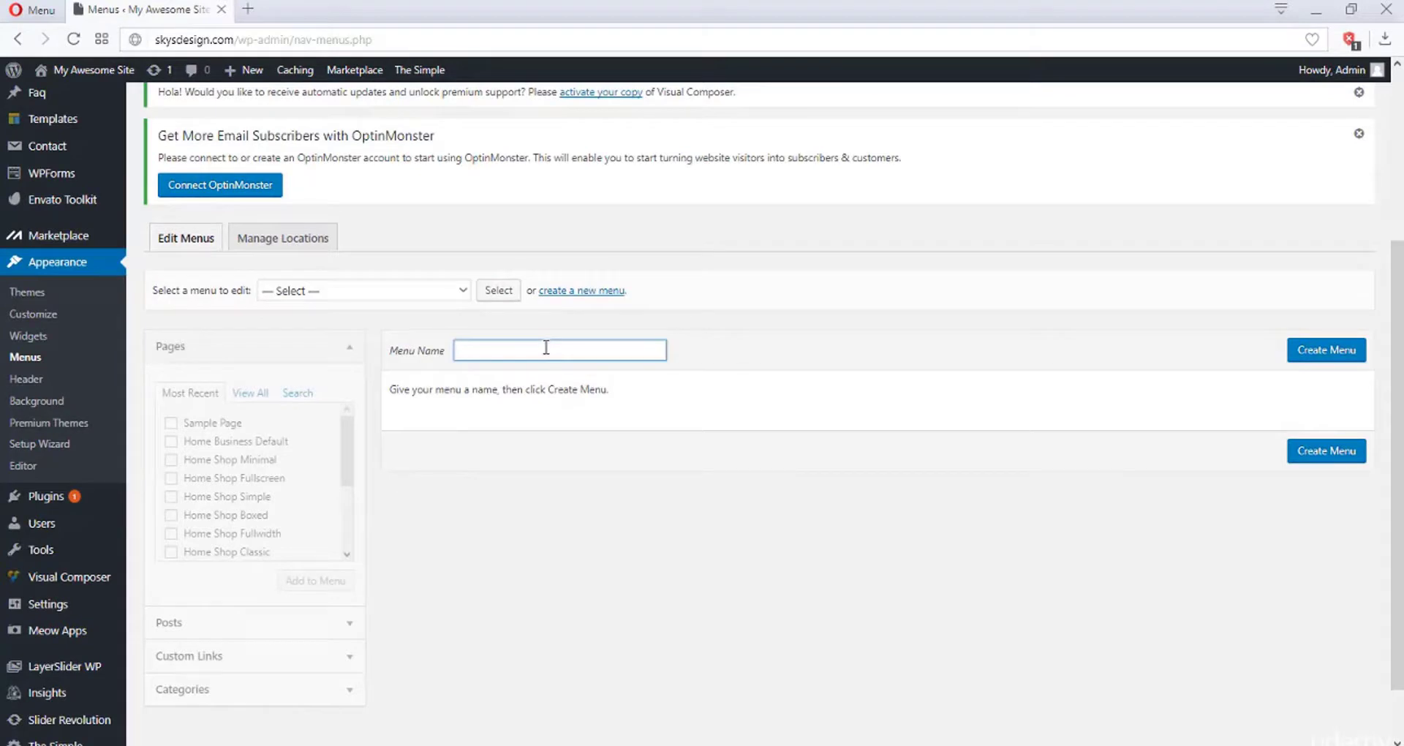
text(Menu)
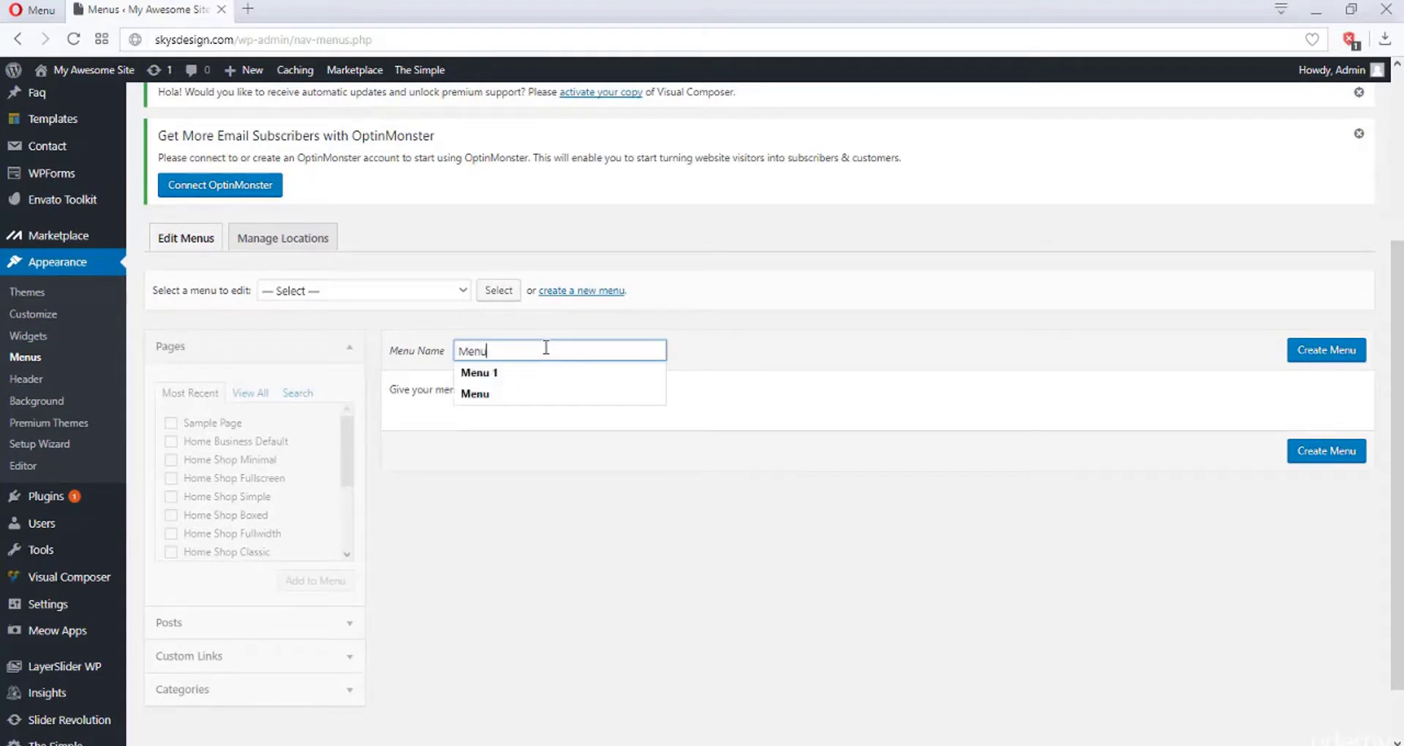
text( 1)
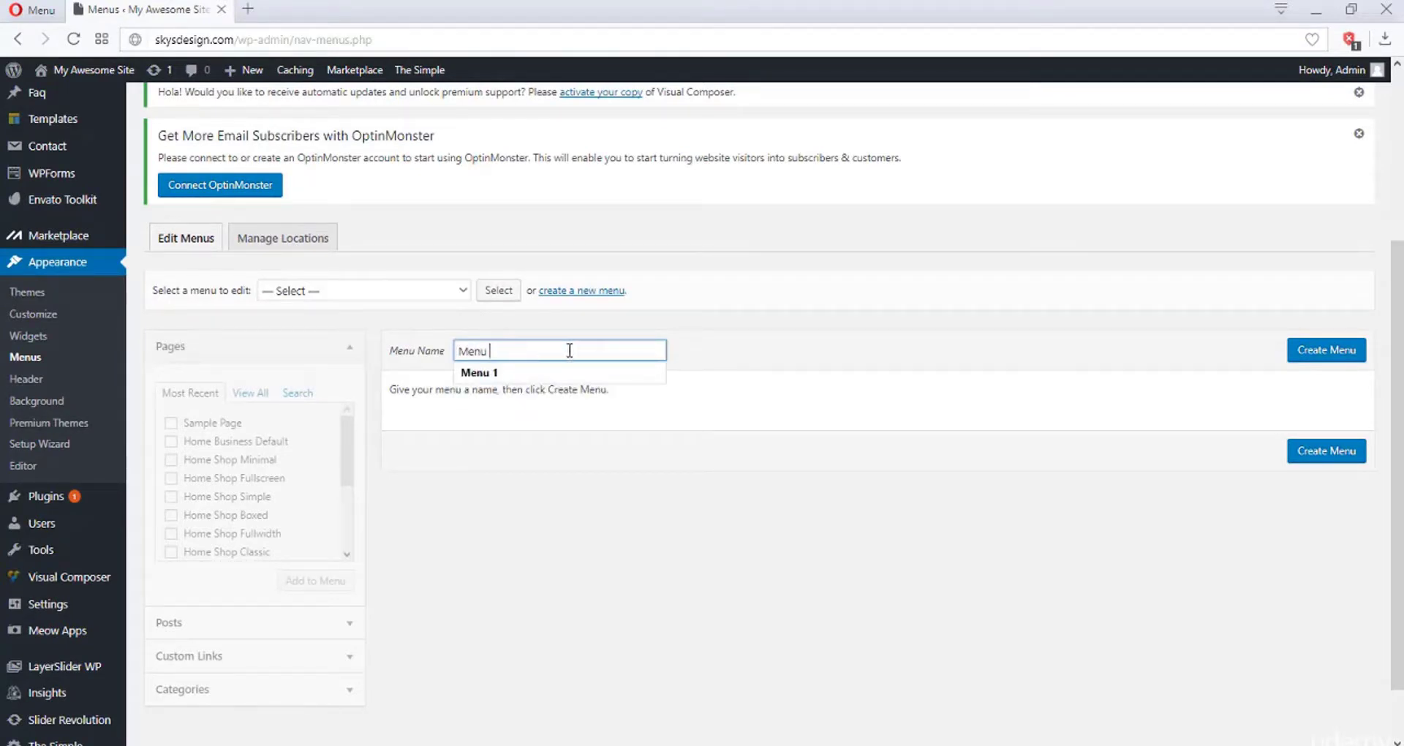
key(BackSpace)
click(1318, 351)
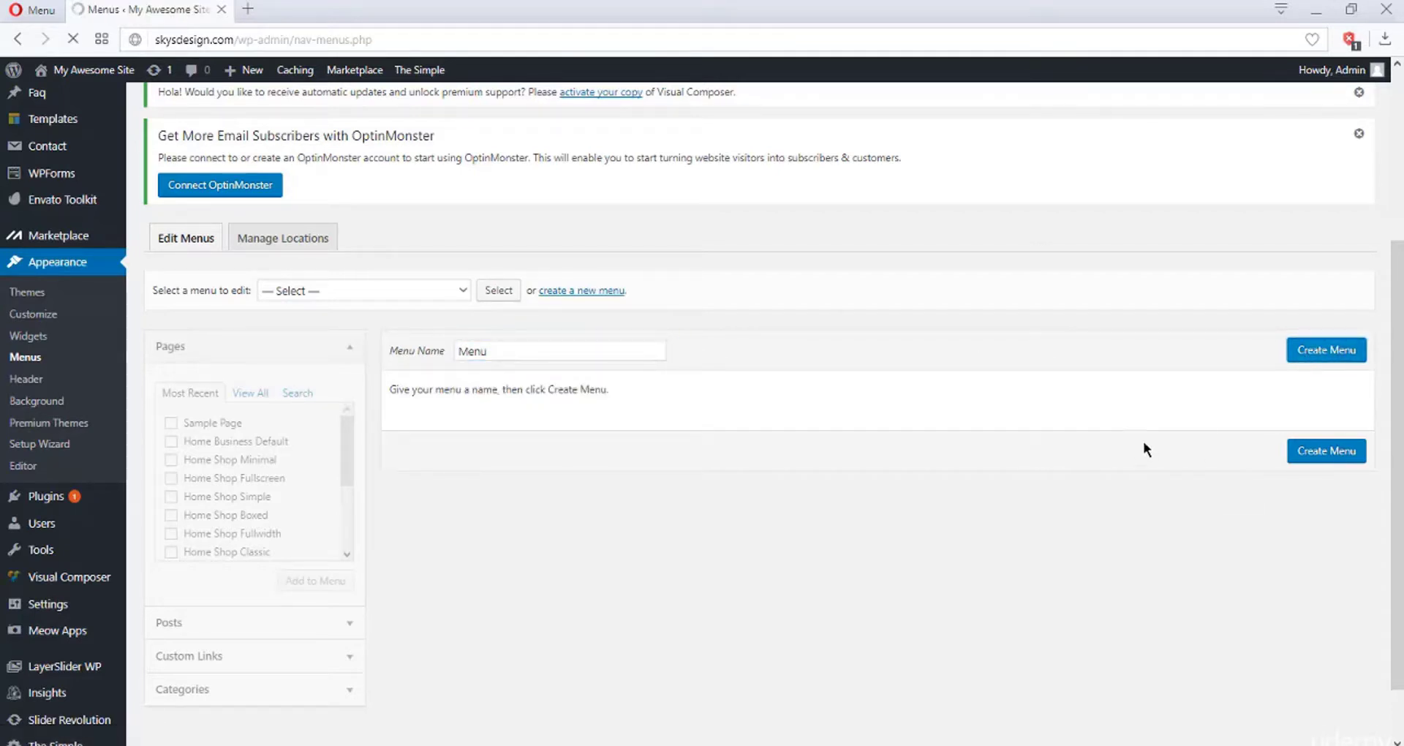
Save the new menu with The Simple Main Navigation as its display location.
scroll(1139, 437, down, 3)
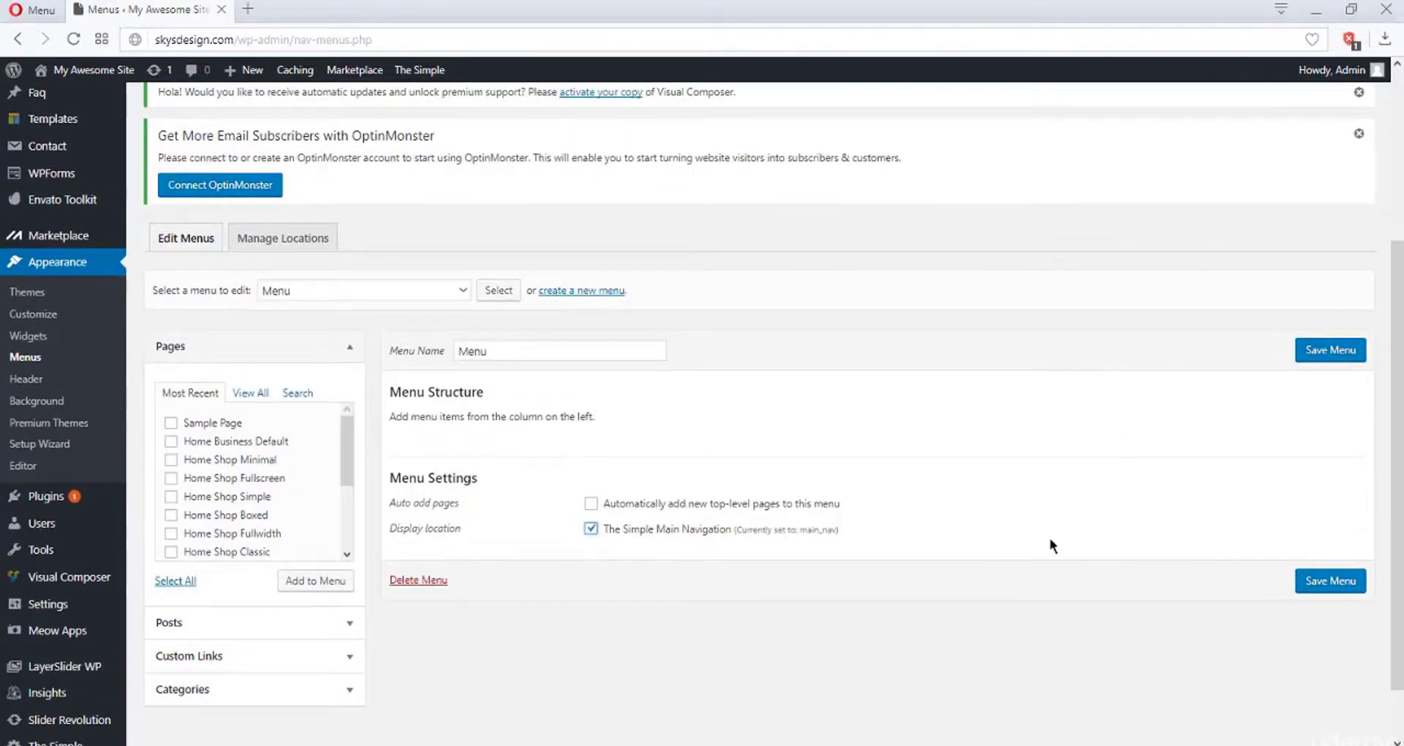
click(1302, 583)
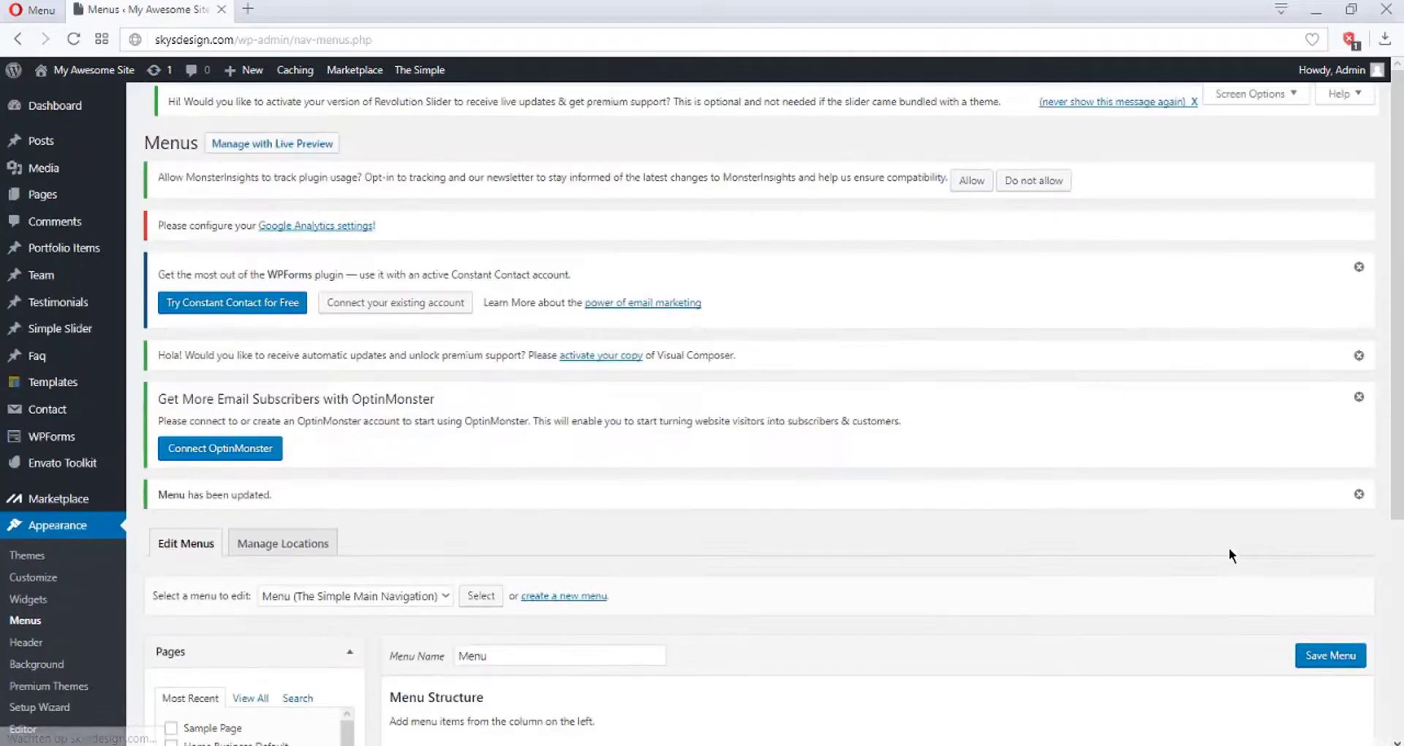
scroll(834, 464, down, 5)
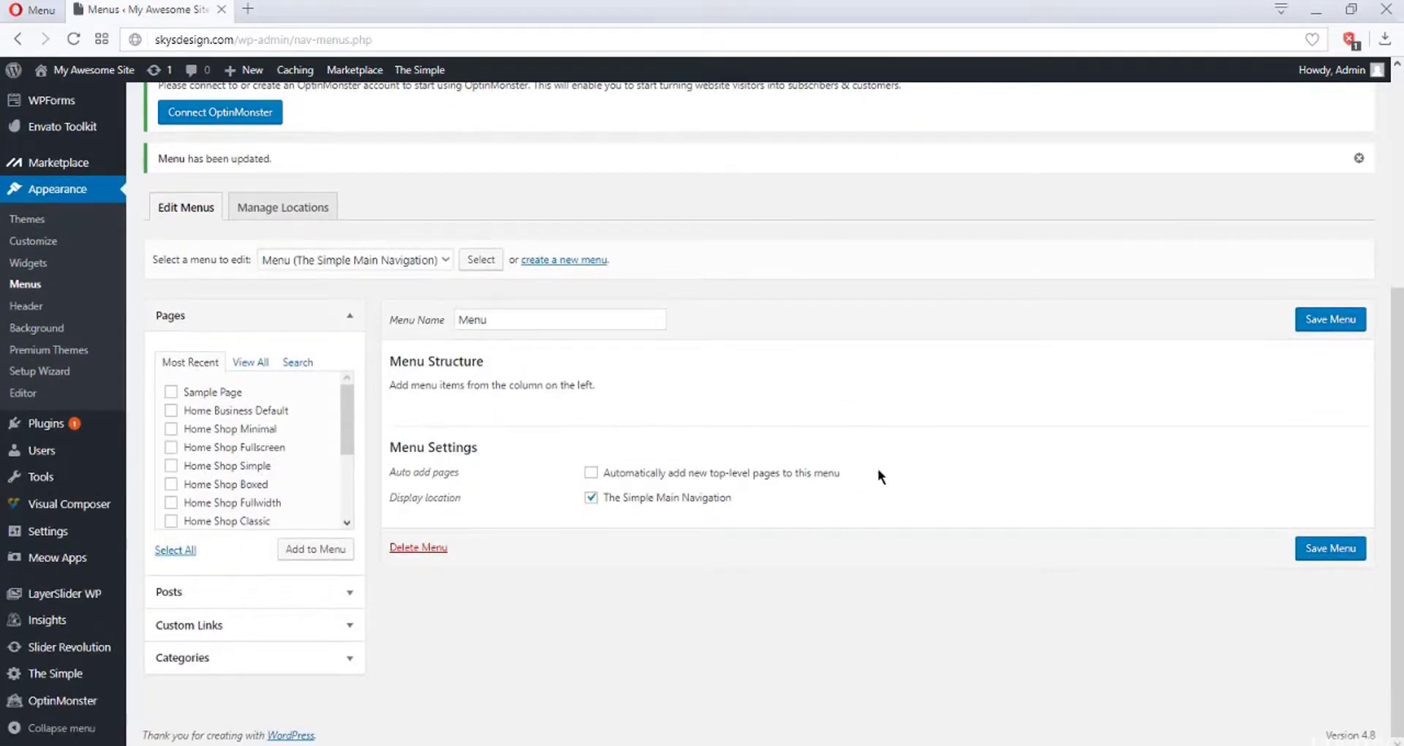
click(358, 590)
click(354, 624)
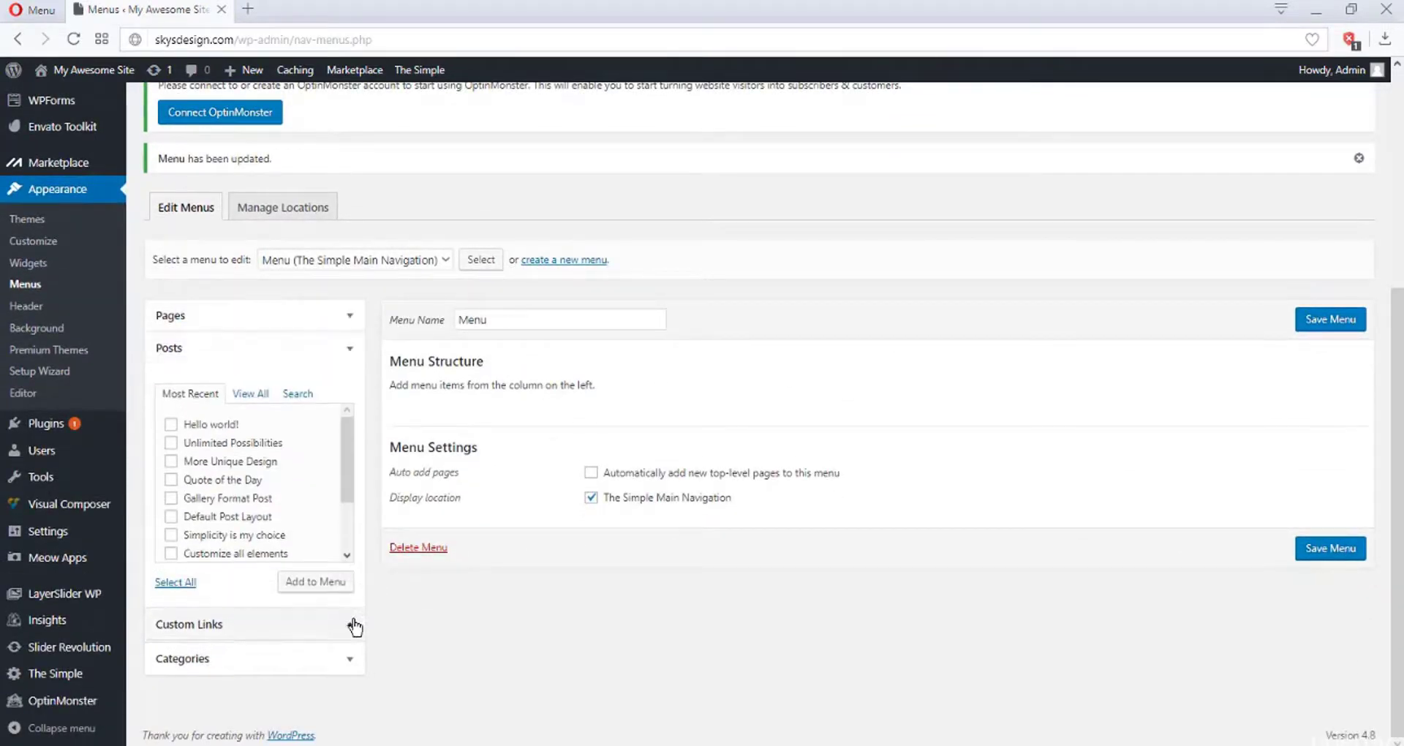
click(260, 437)
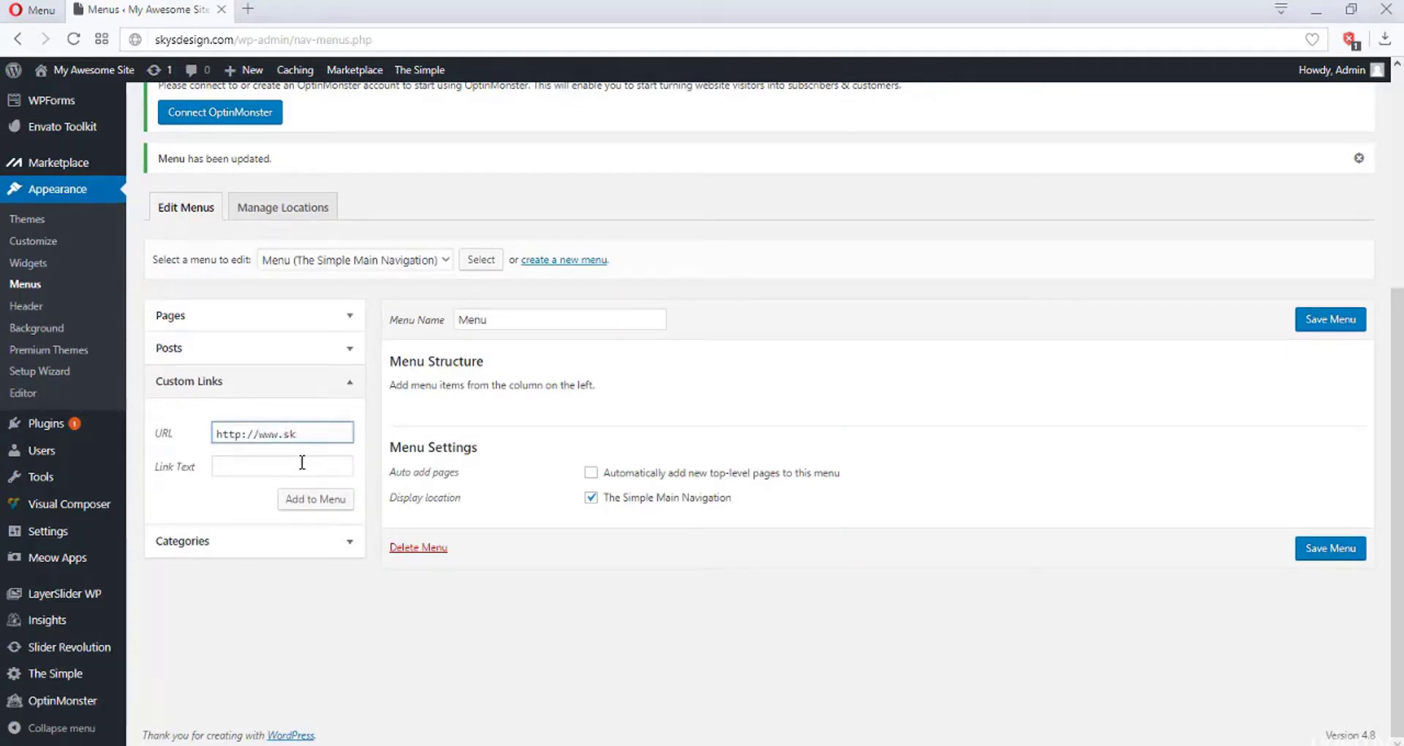
text(www.skysdesign.com)
click(302, 462)
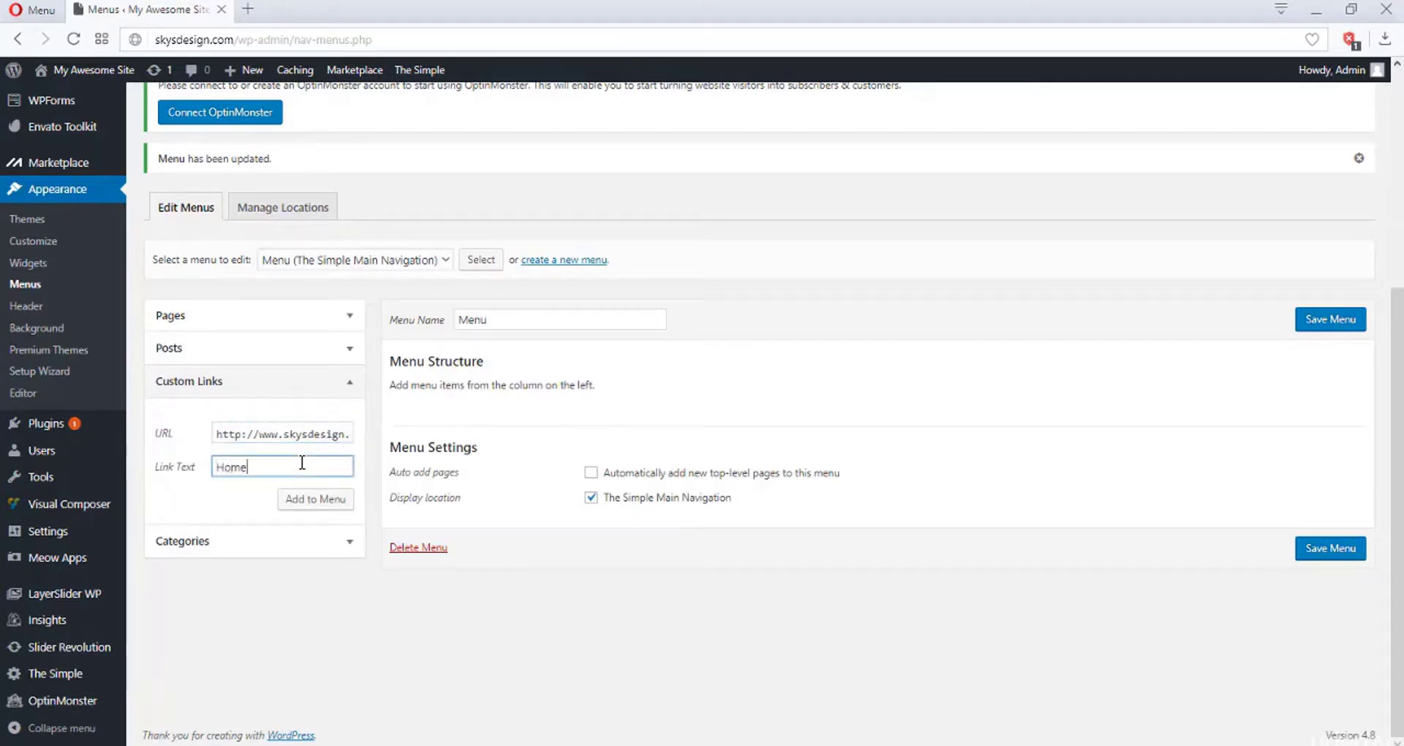
click(316, 503)
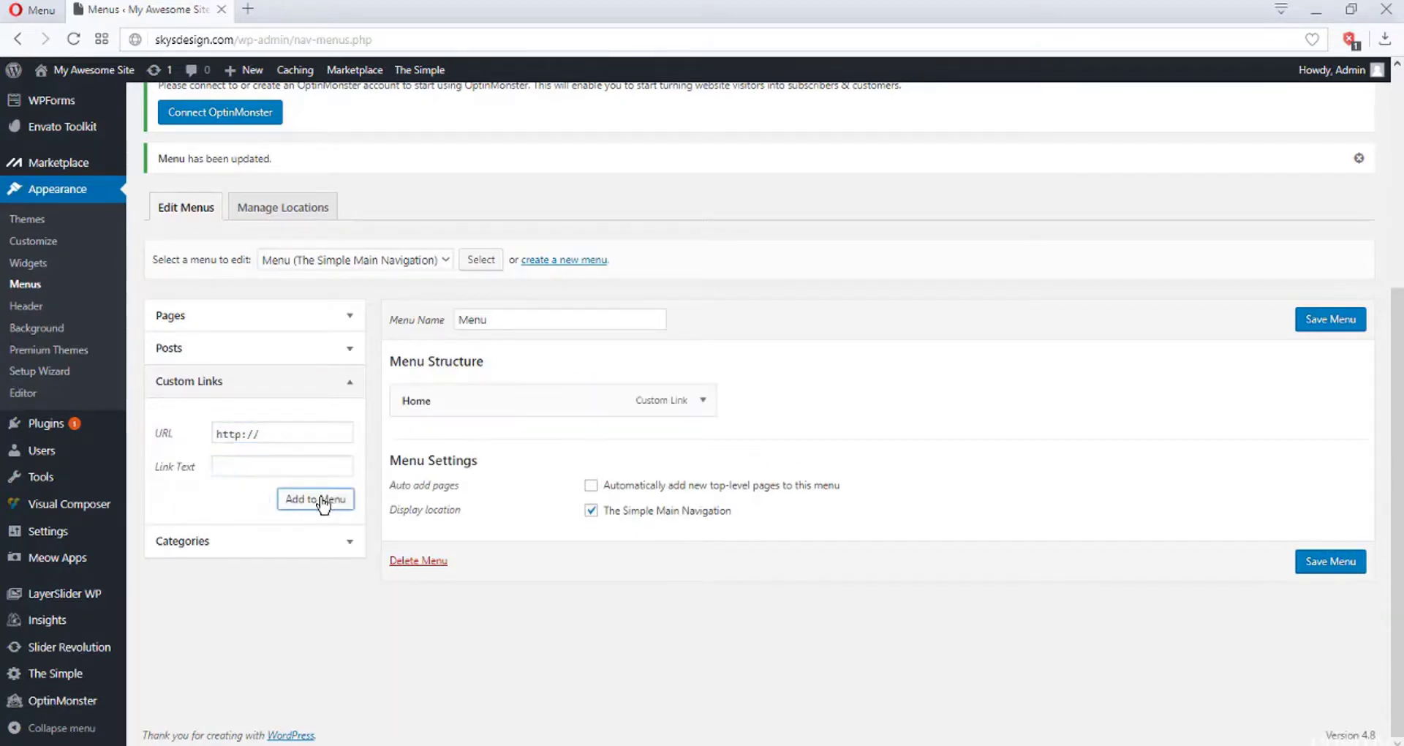
Search the site's pages for Pricing and add the Pricing tables page to the menu.
click(347, 321)
click(250, 362)
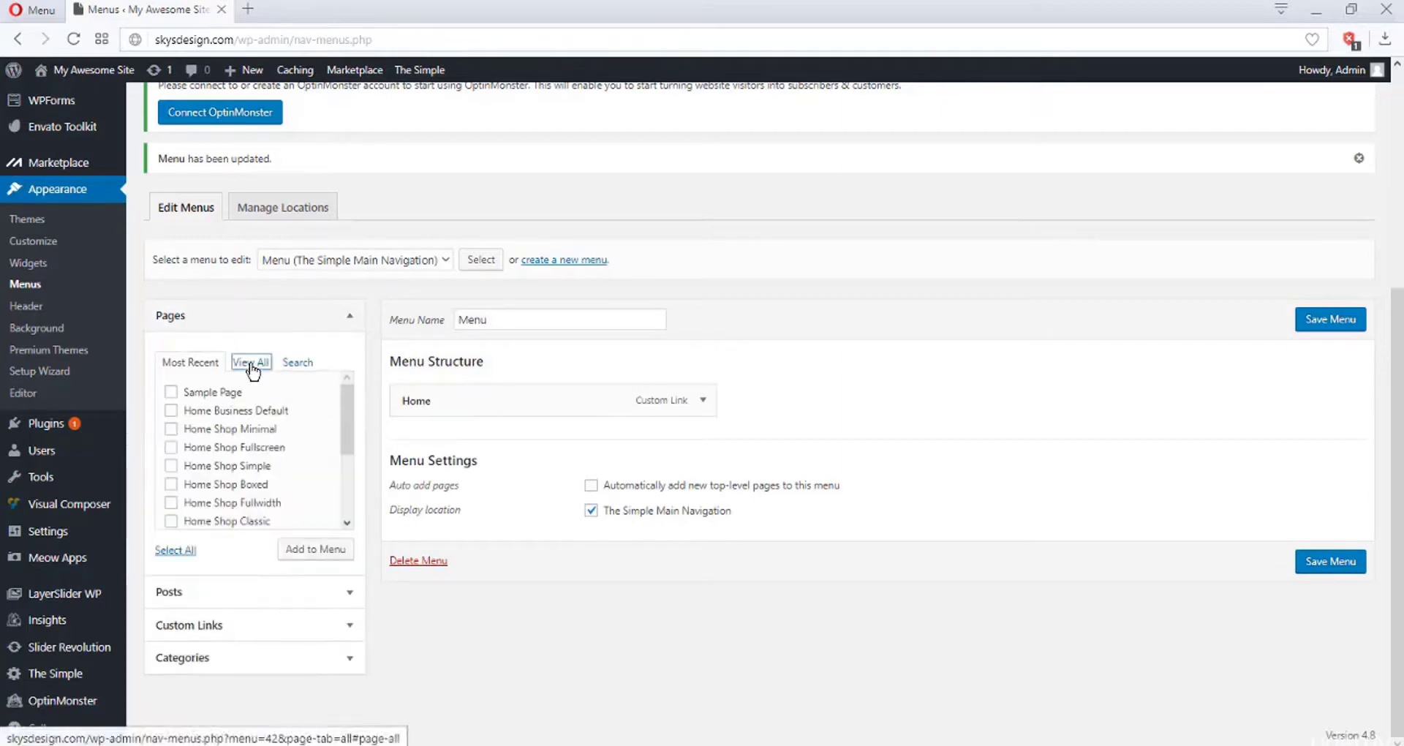
click(296, 363)
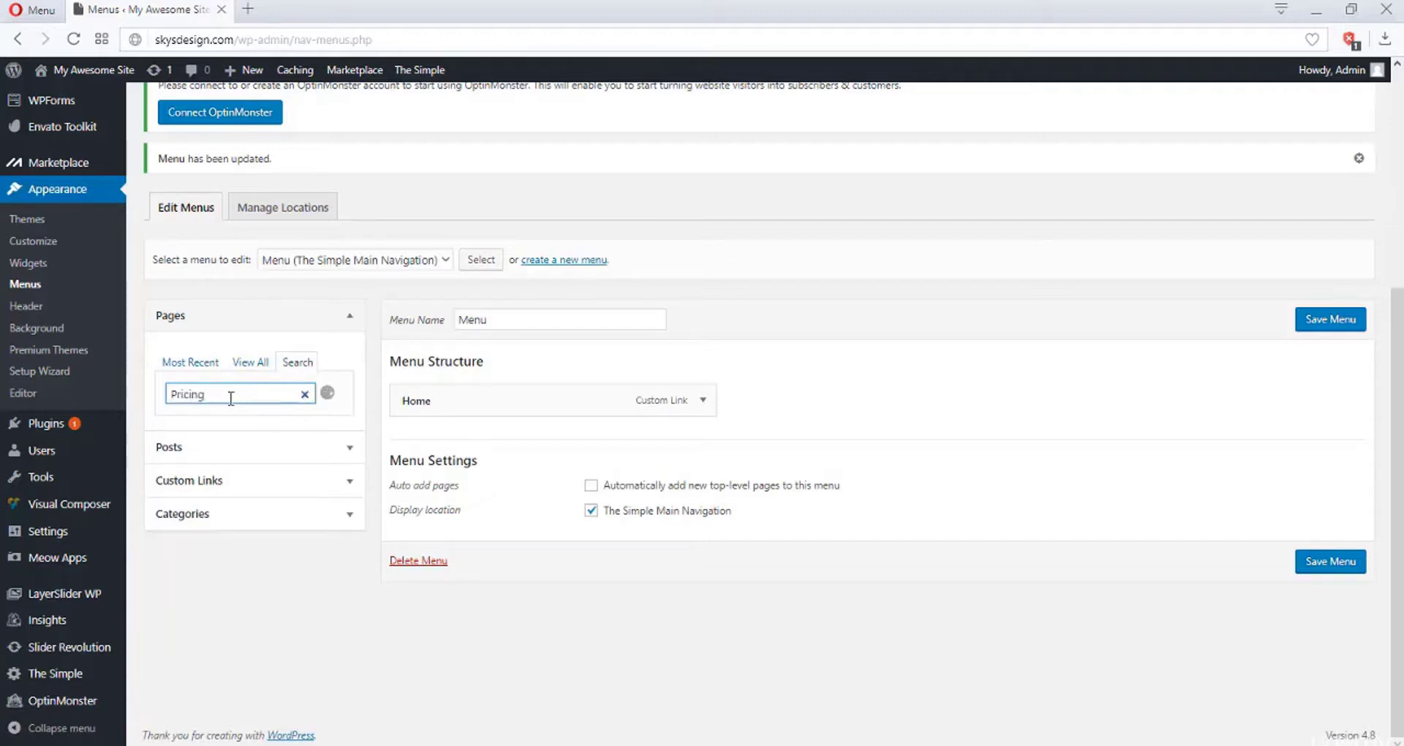
click(172, 425)
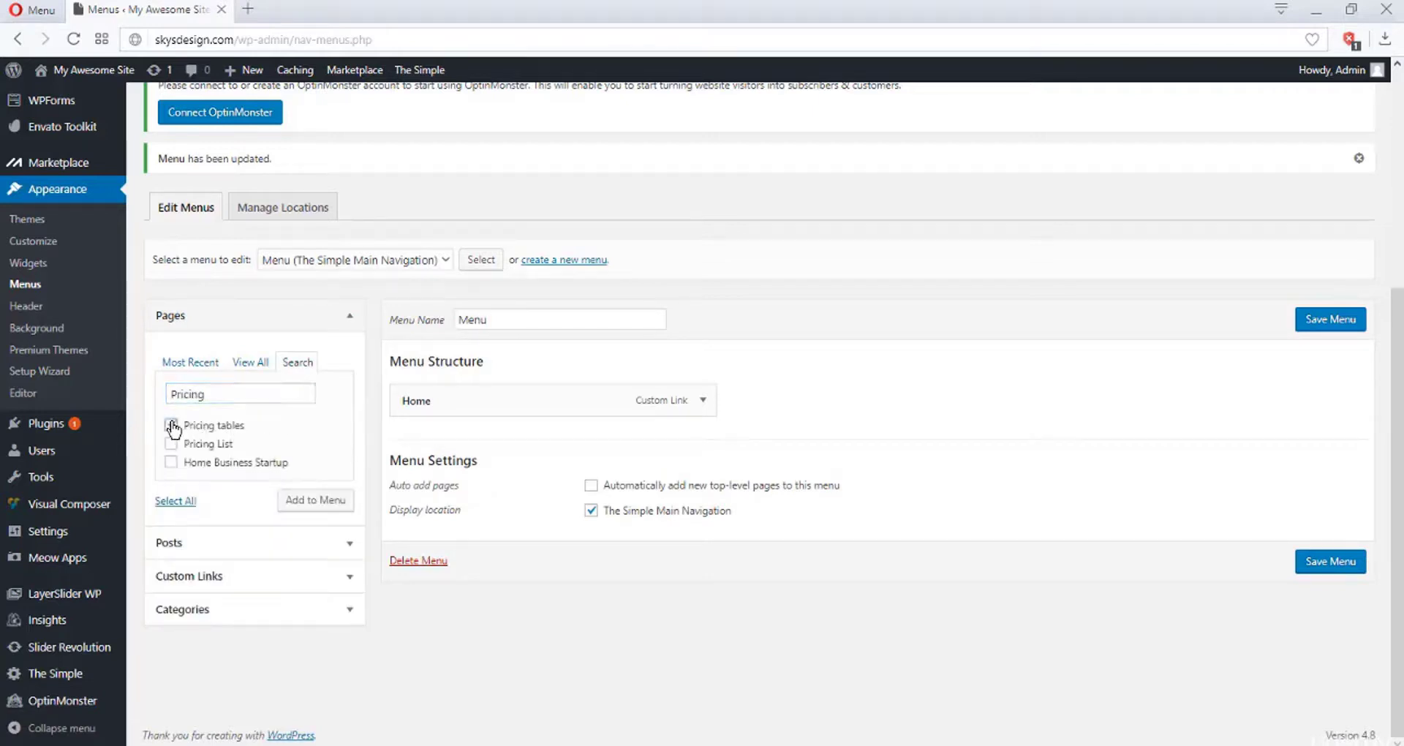
click(306, 504)
Search the pages for Portfolio and add the Home Portfolio Simple page to the menu.
drag(281, 388, 176, 397)
key(BackSpace)
text(Portfolio)
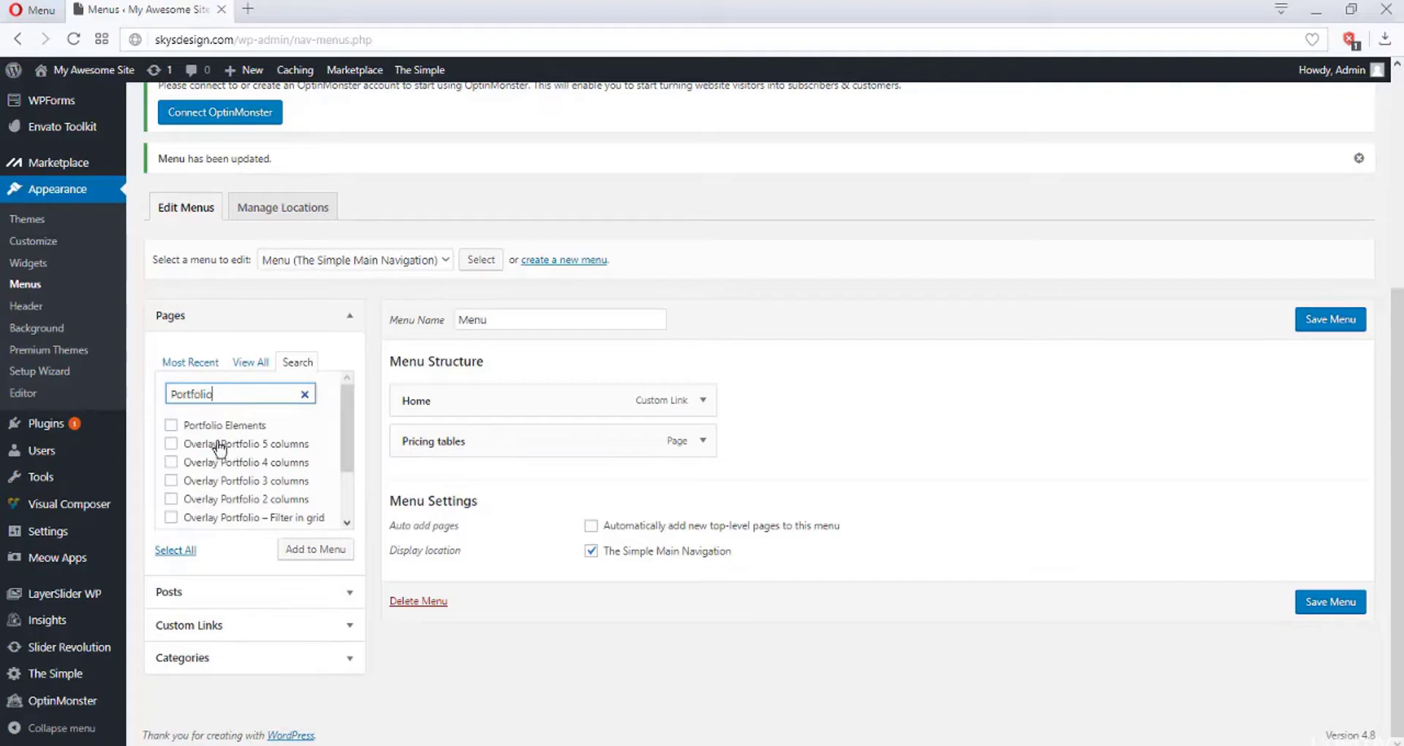
scroll(219, 448, down, 2)
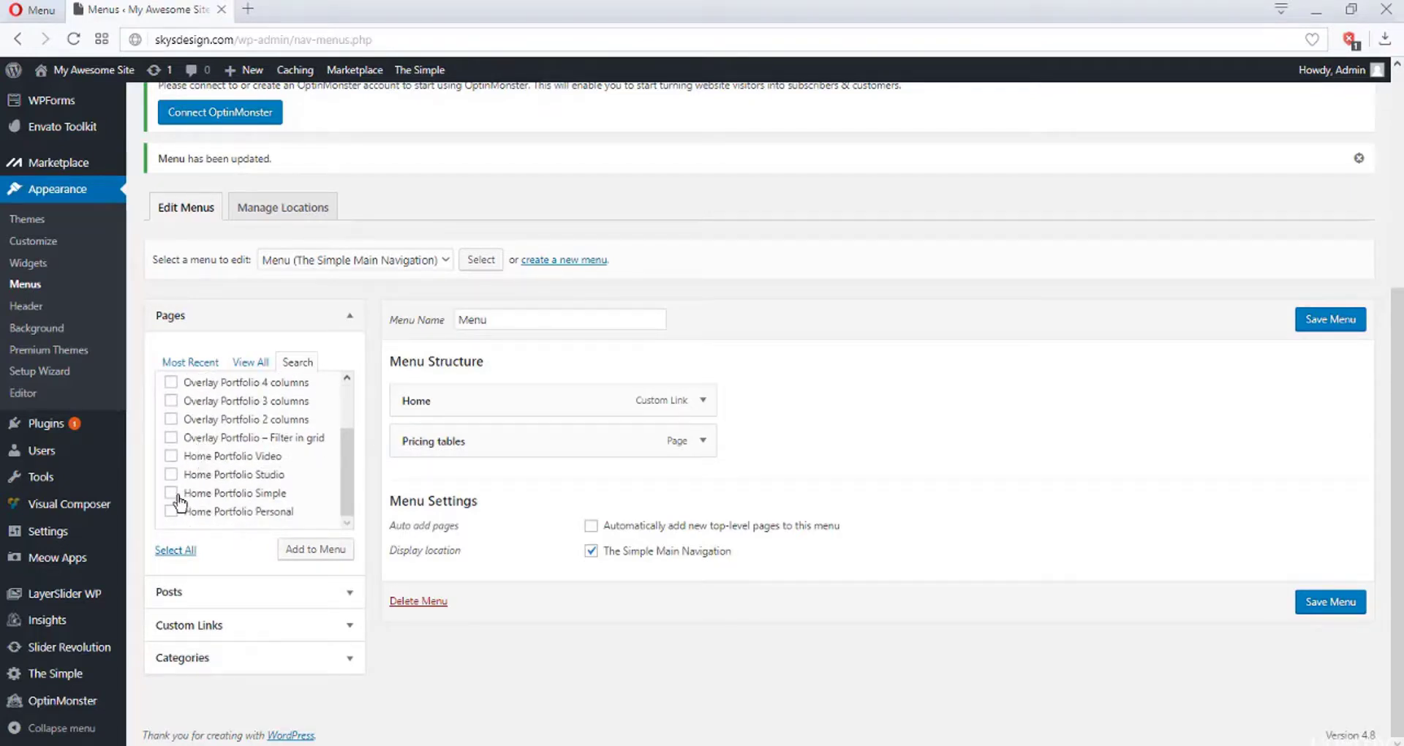
click(292, 550)
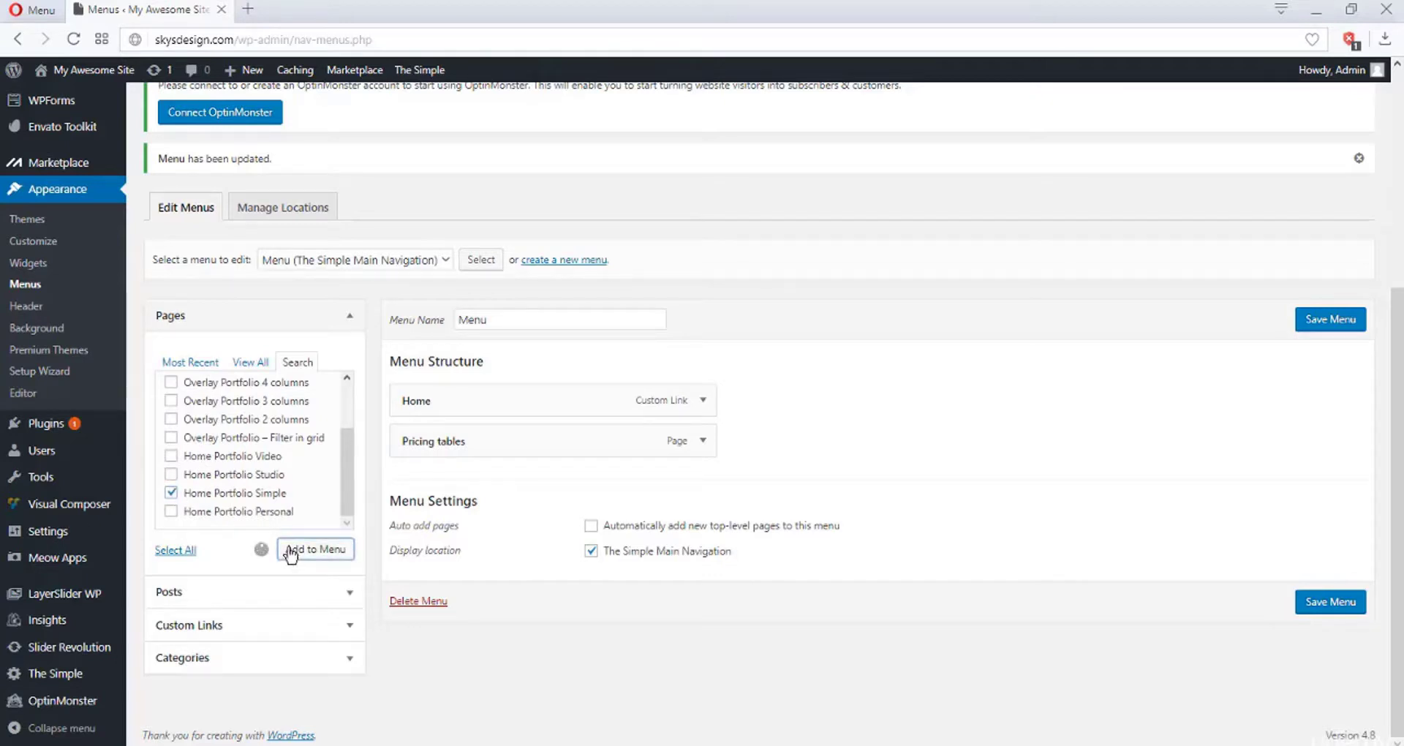
Search the pages for Contact us and add the Contact Us Modern page to the menu.
drag(346, 464, 173, 396)
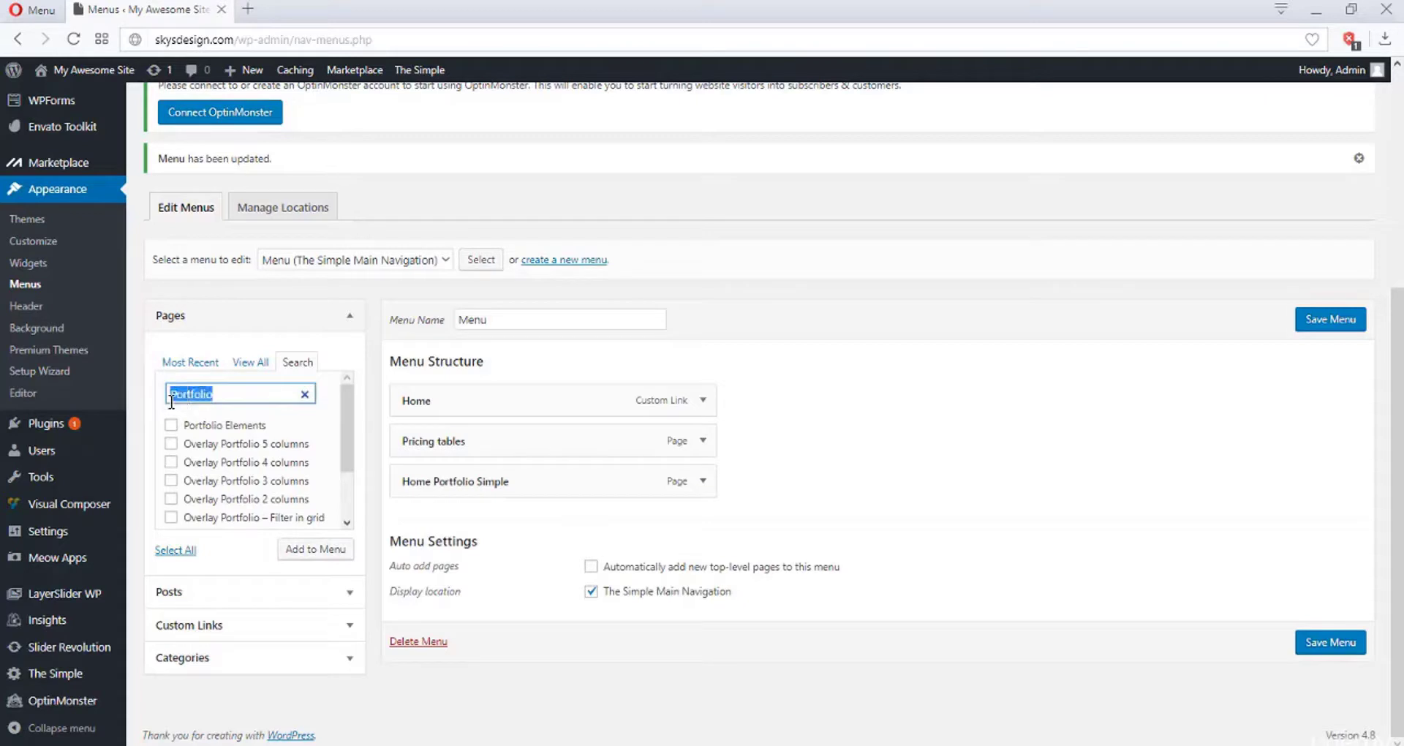
key(BackSpace)
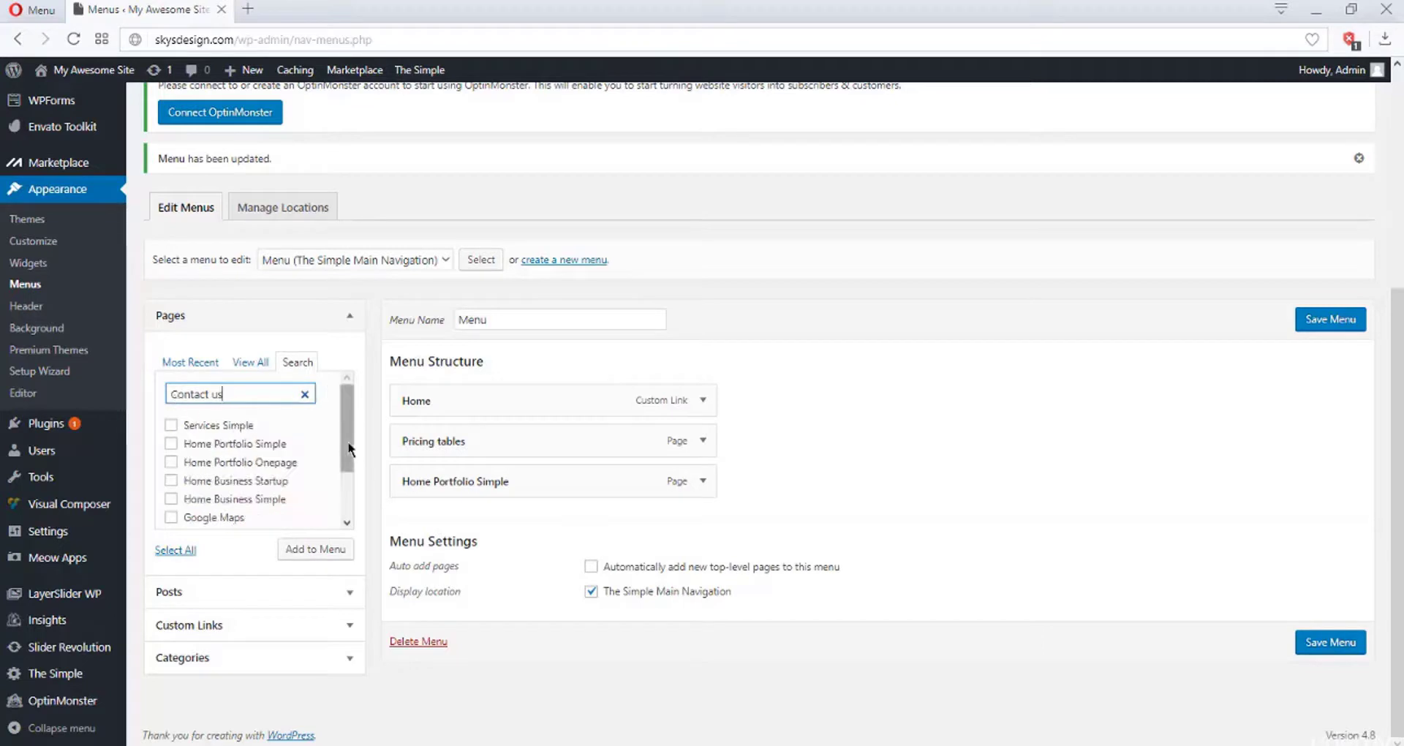
drag(346, 440, 343, 504)
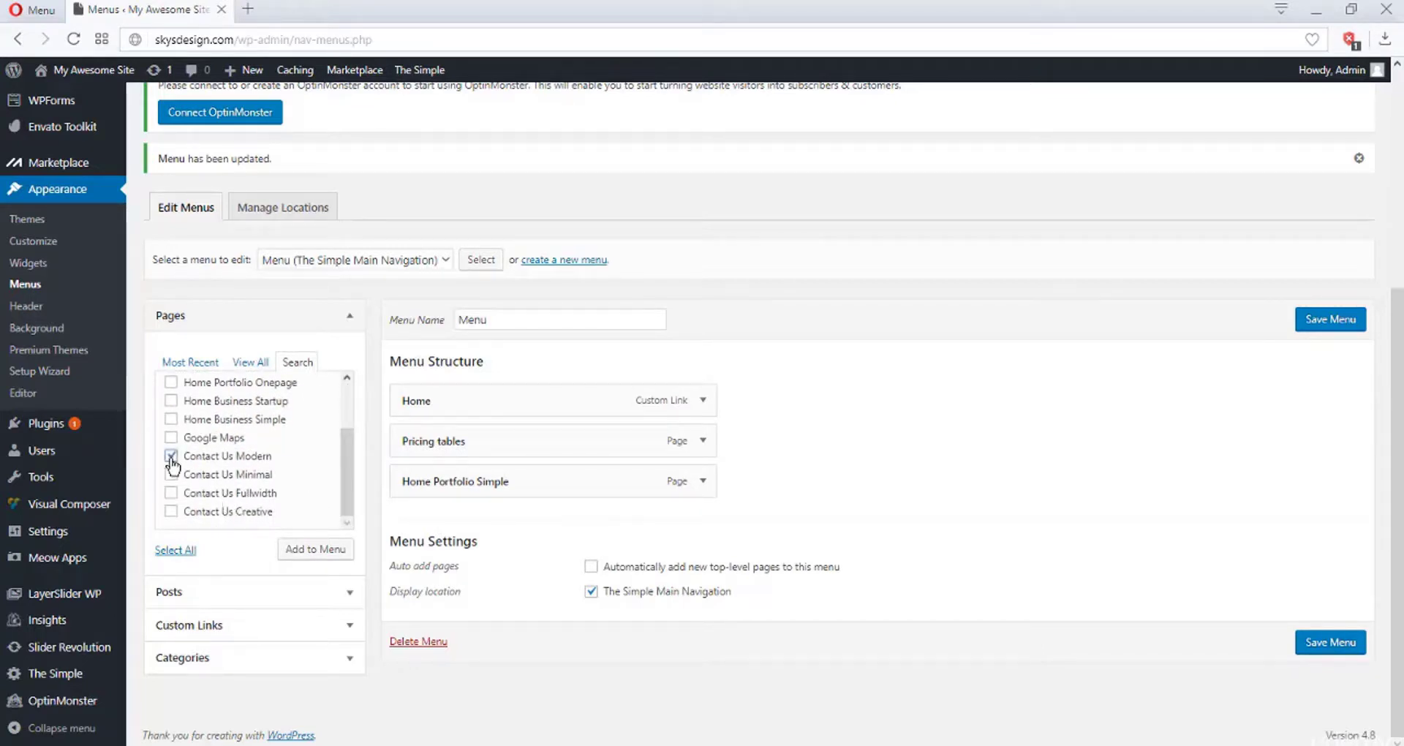
click(296, 547)
click(321, 560)
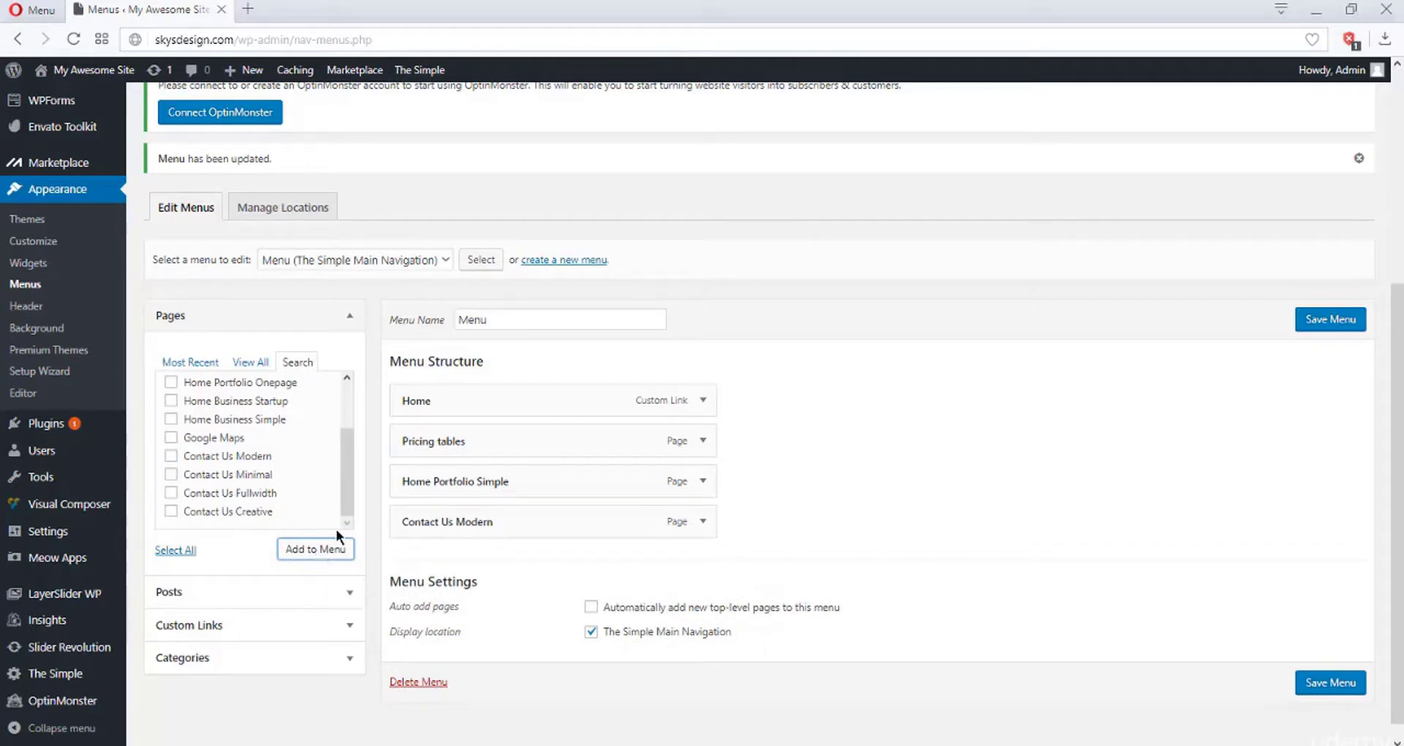
Change the navigation label of the Home Portfolio Simple menu item to Portfolio.
click(703, 481)
drag(533, 539, 380, 535)
key(BackSpace)
text(Prto)
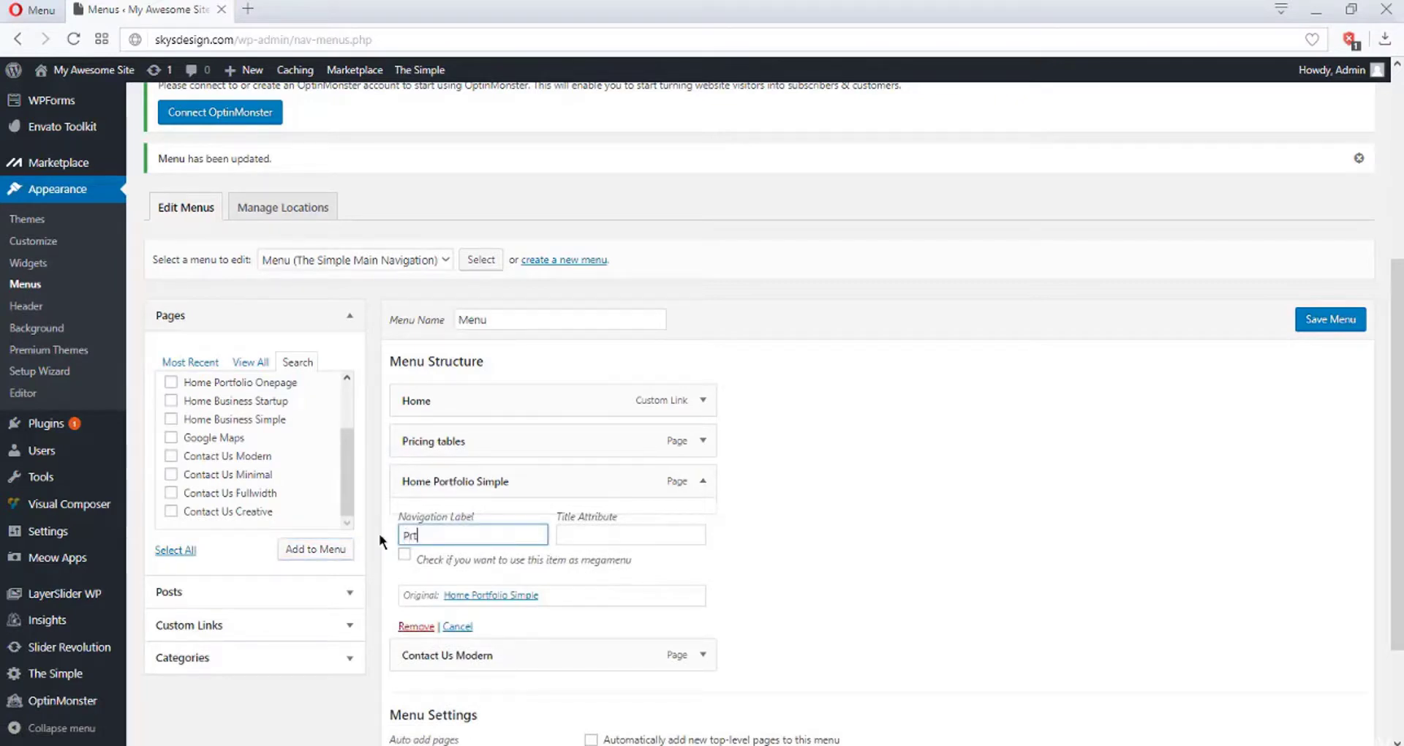
key(BackSpace)
key(BackSpace)
text(tfolio)
click(703, 482)
Shorten the navigation label of the Contact Us Modern item to Contact Us and save the menu.
click(704, 522)
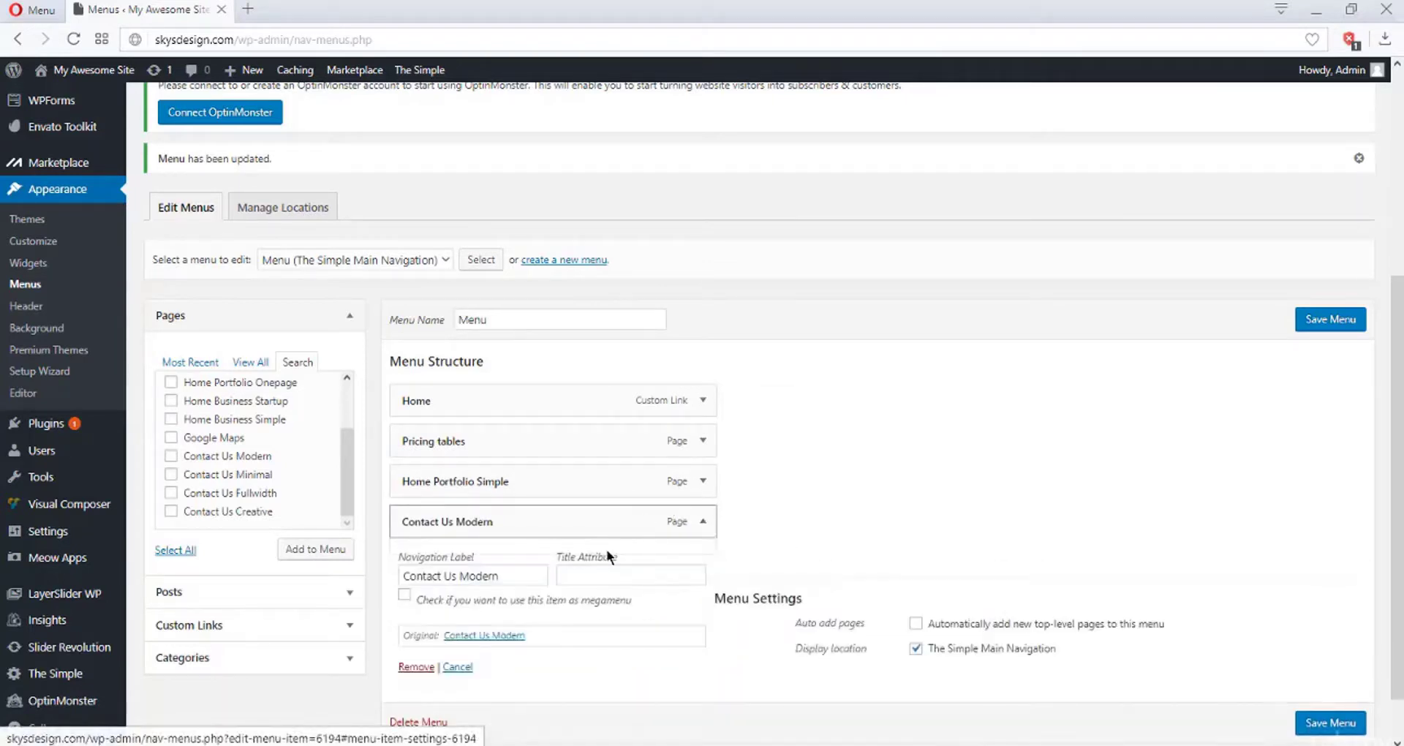
drag(500, 575, 476, 578)
key(BackSpace)
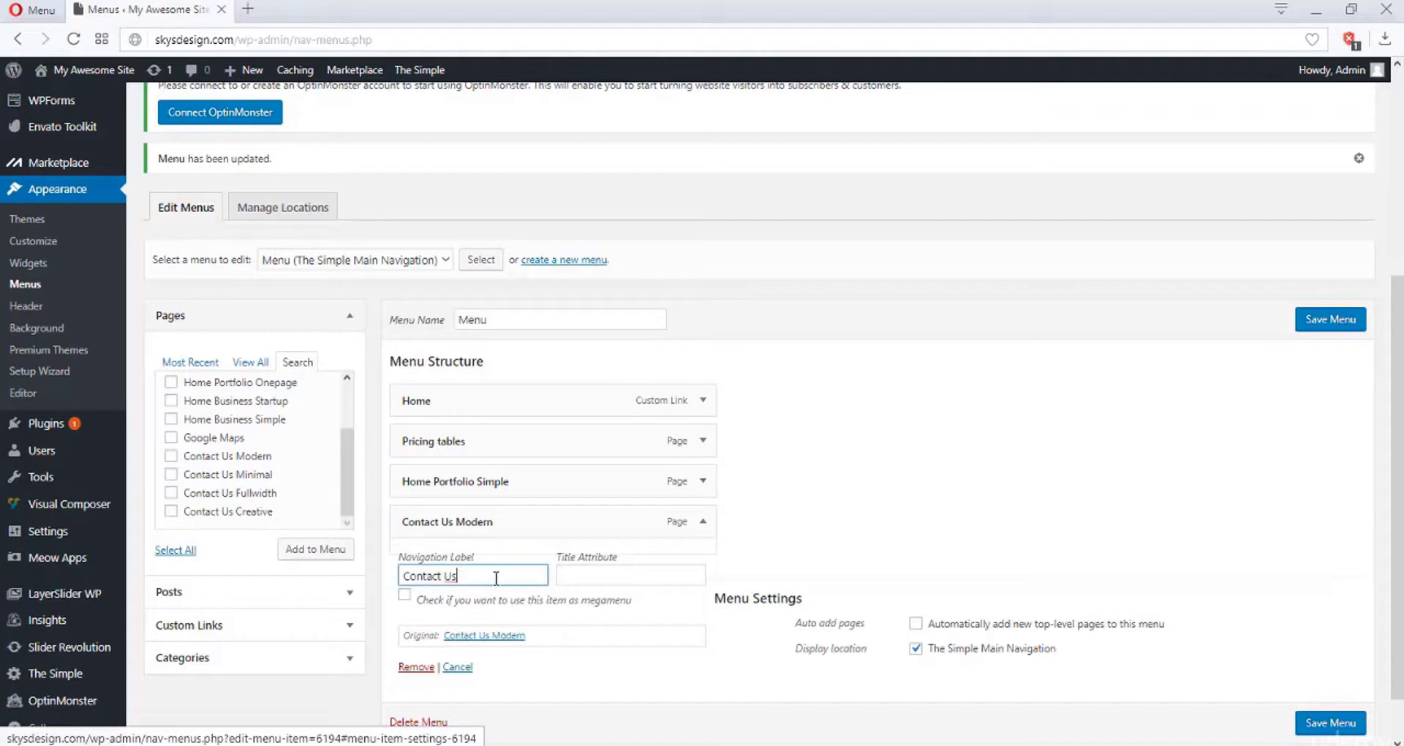
click(698, 523)
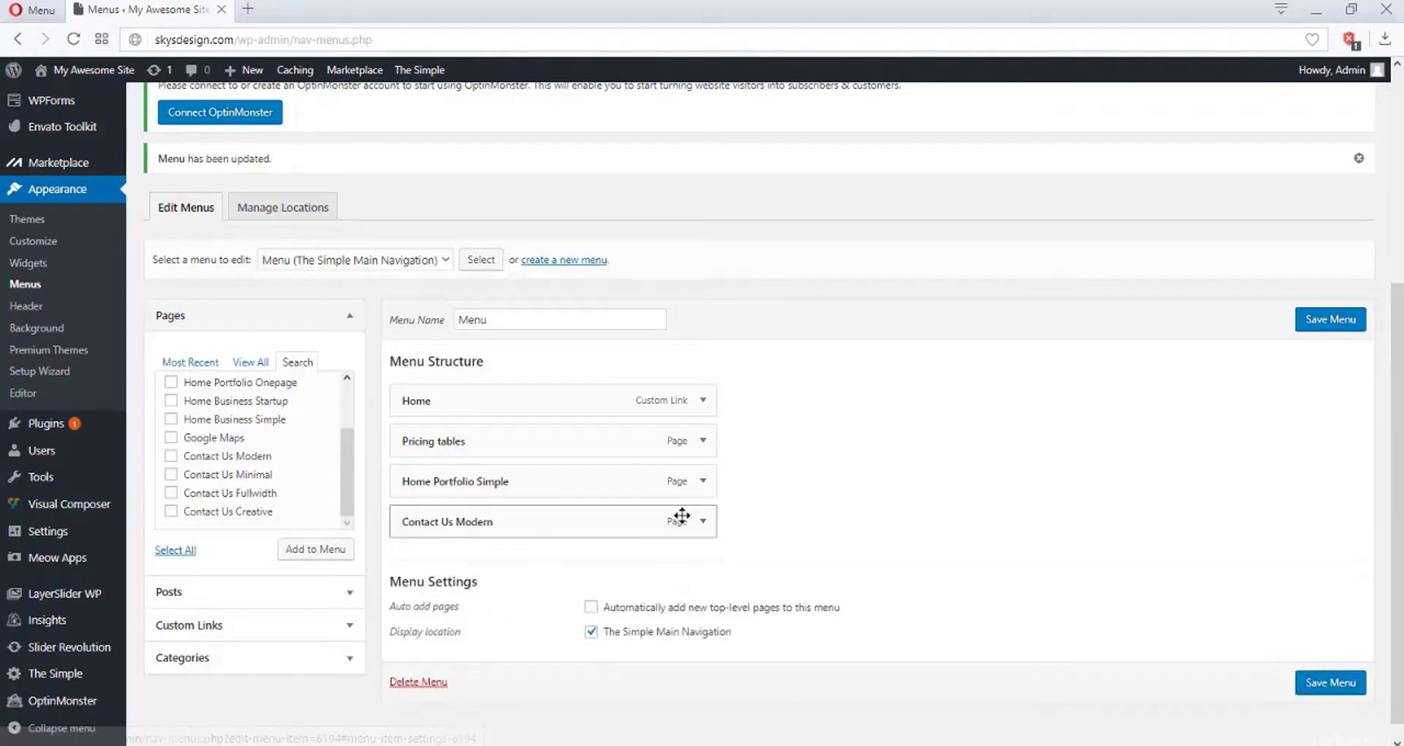
click(1340, 688)
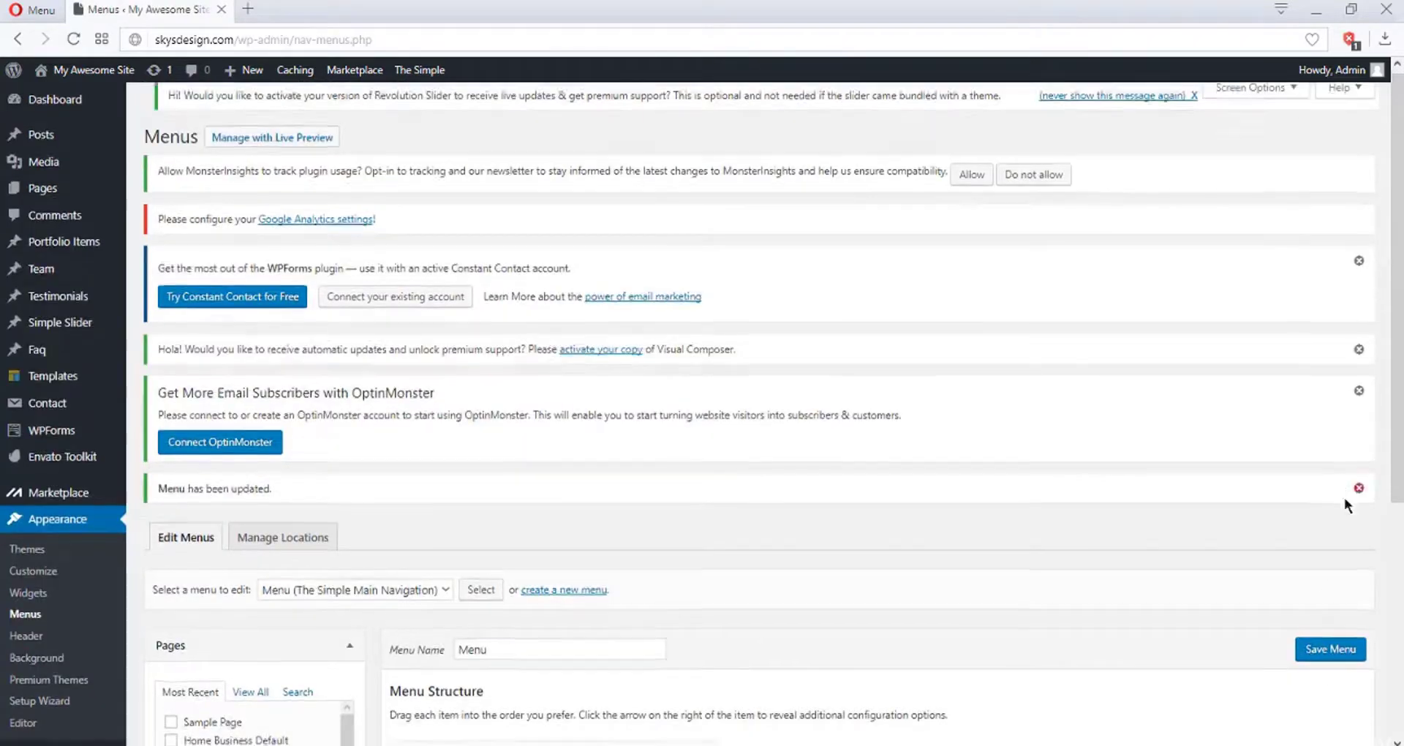
Visit the live site and open its navigation menu to check the menu items.
scroll(1345, 501, down, 5)
scroll(1319, 513, up, 5)
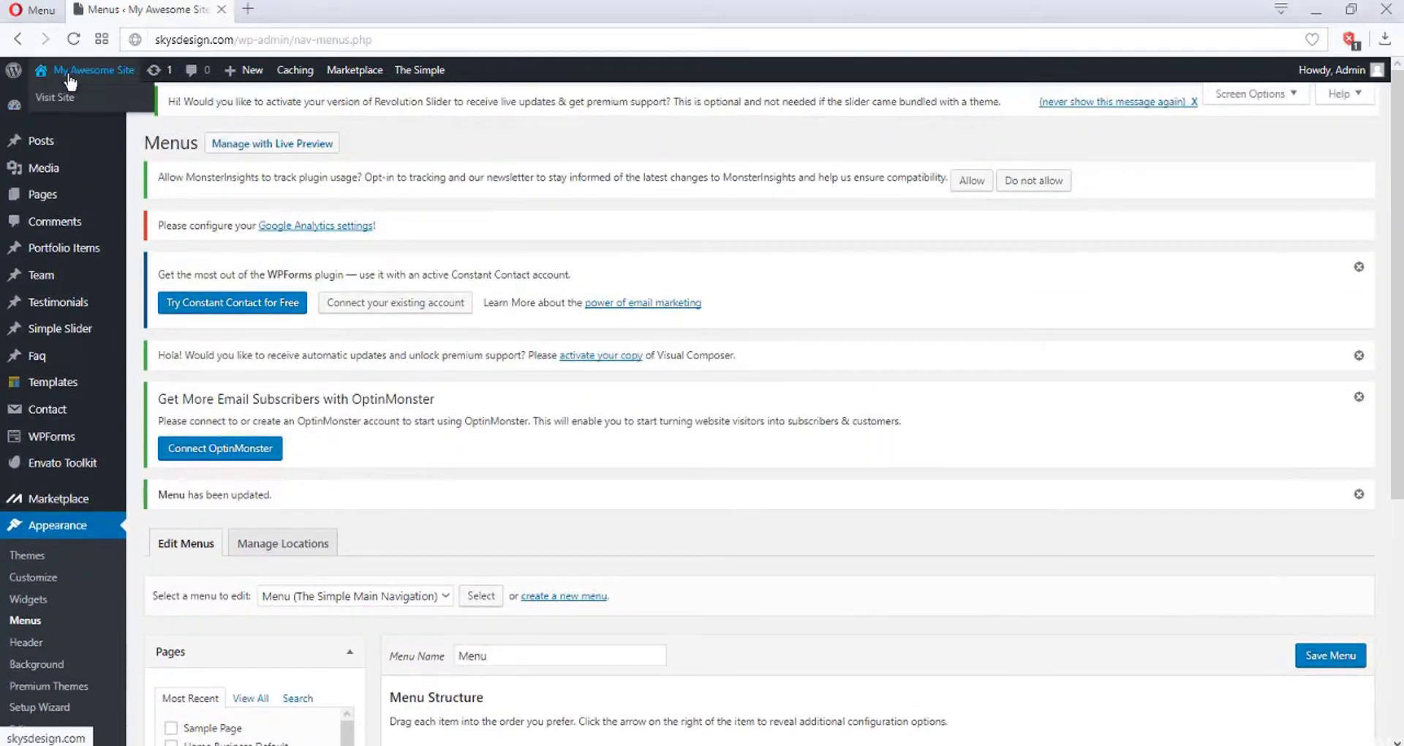
click(67, 102)
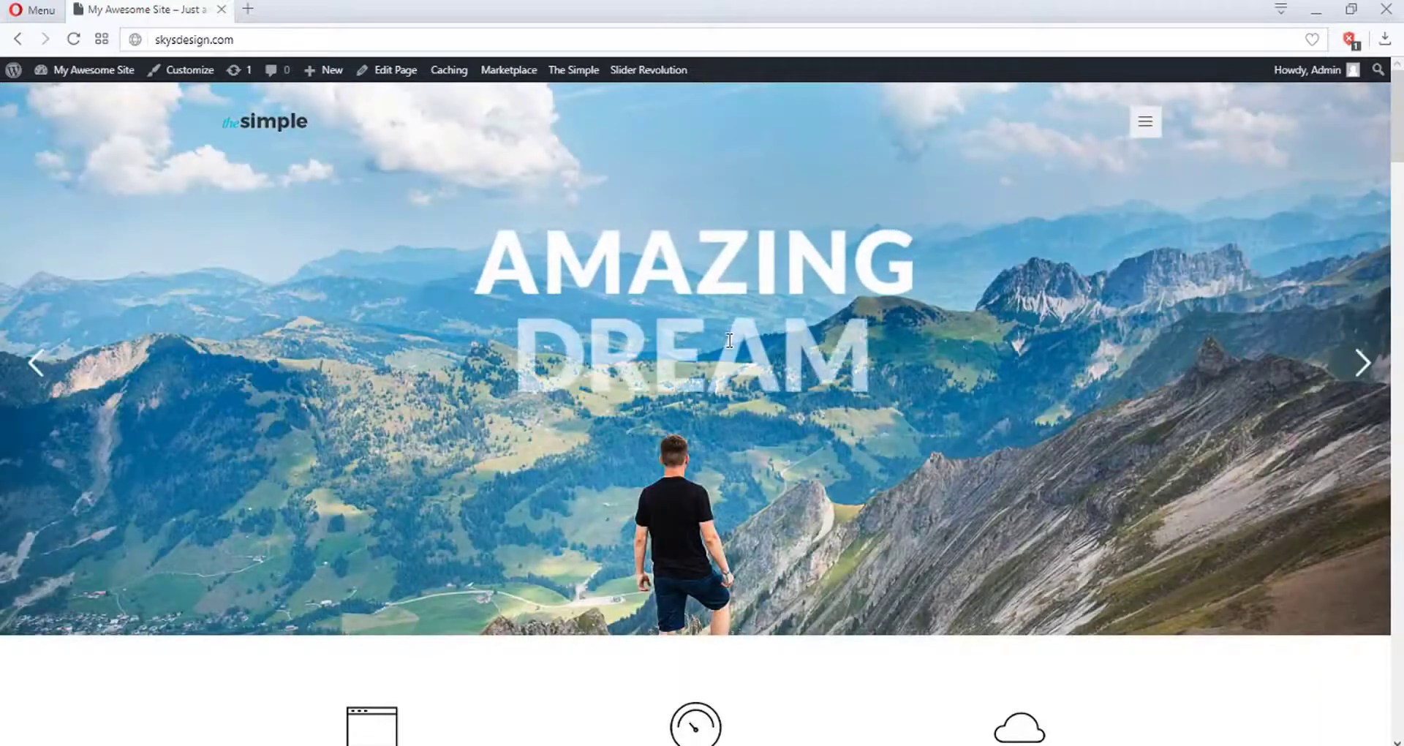
click(1146, 126)
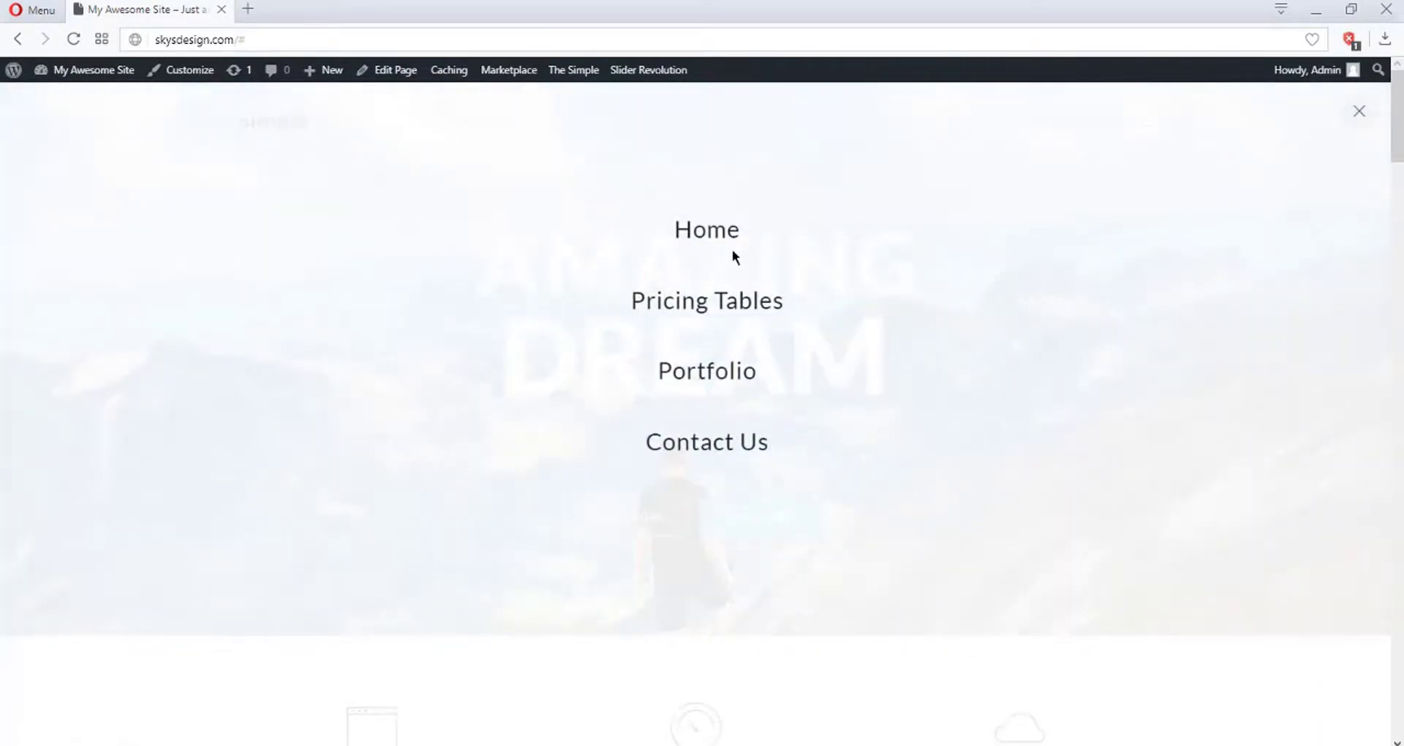
Follow the Pricing Tables menu link and look through the pricing packages on that page.
click(724, 313)
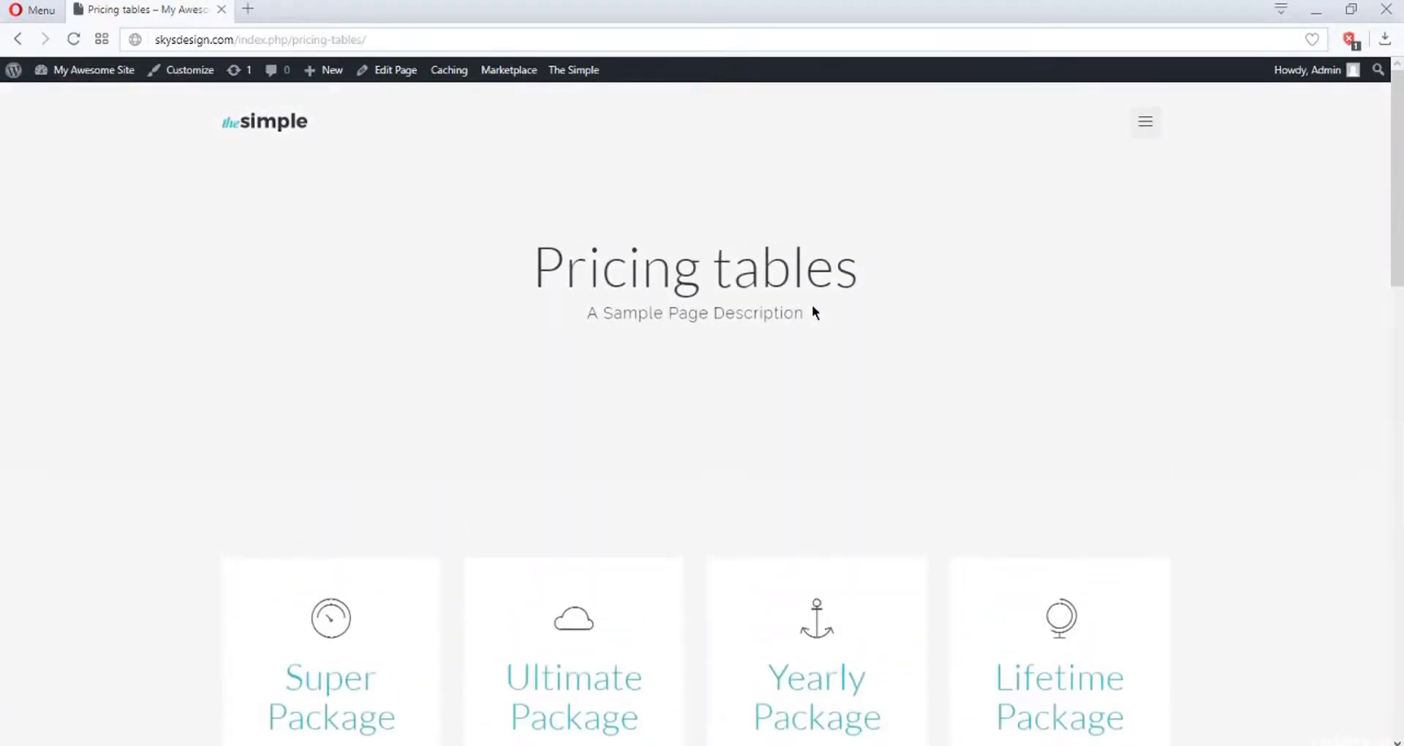
scroll(816, 312, down, 6)
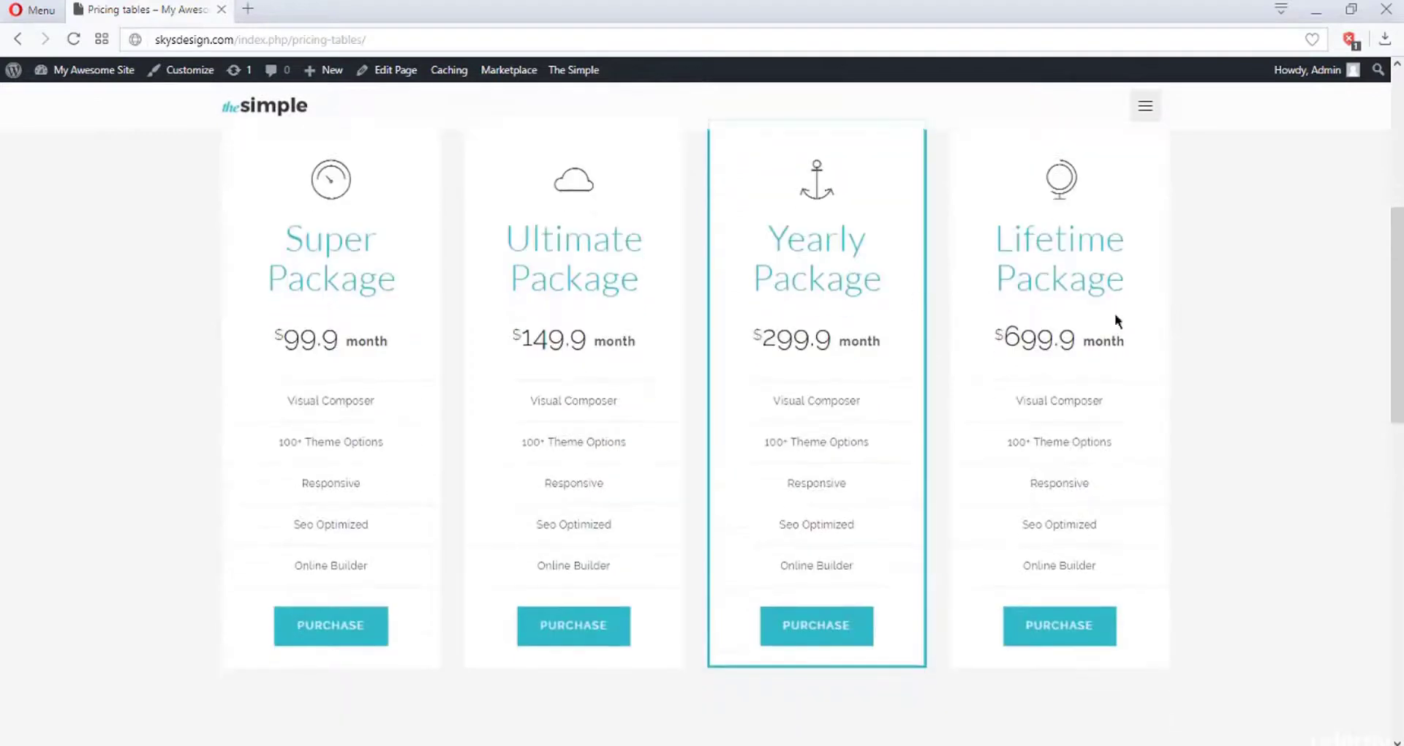
drag(1400, 296, 1397, 139)
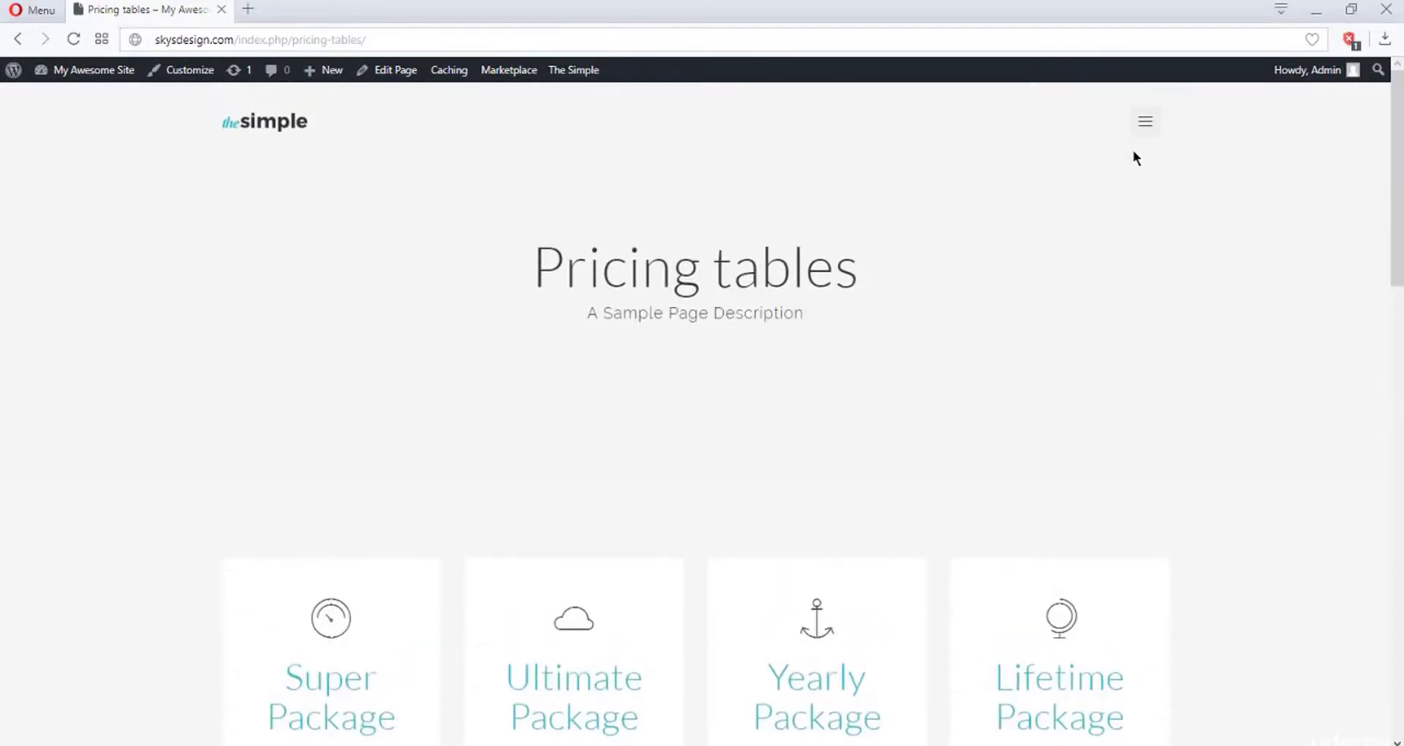
Follow the Portfolio link in the site's navigation menu and look over the portfolio page.
click(1146, 124)
click(721, 373)
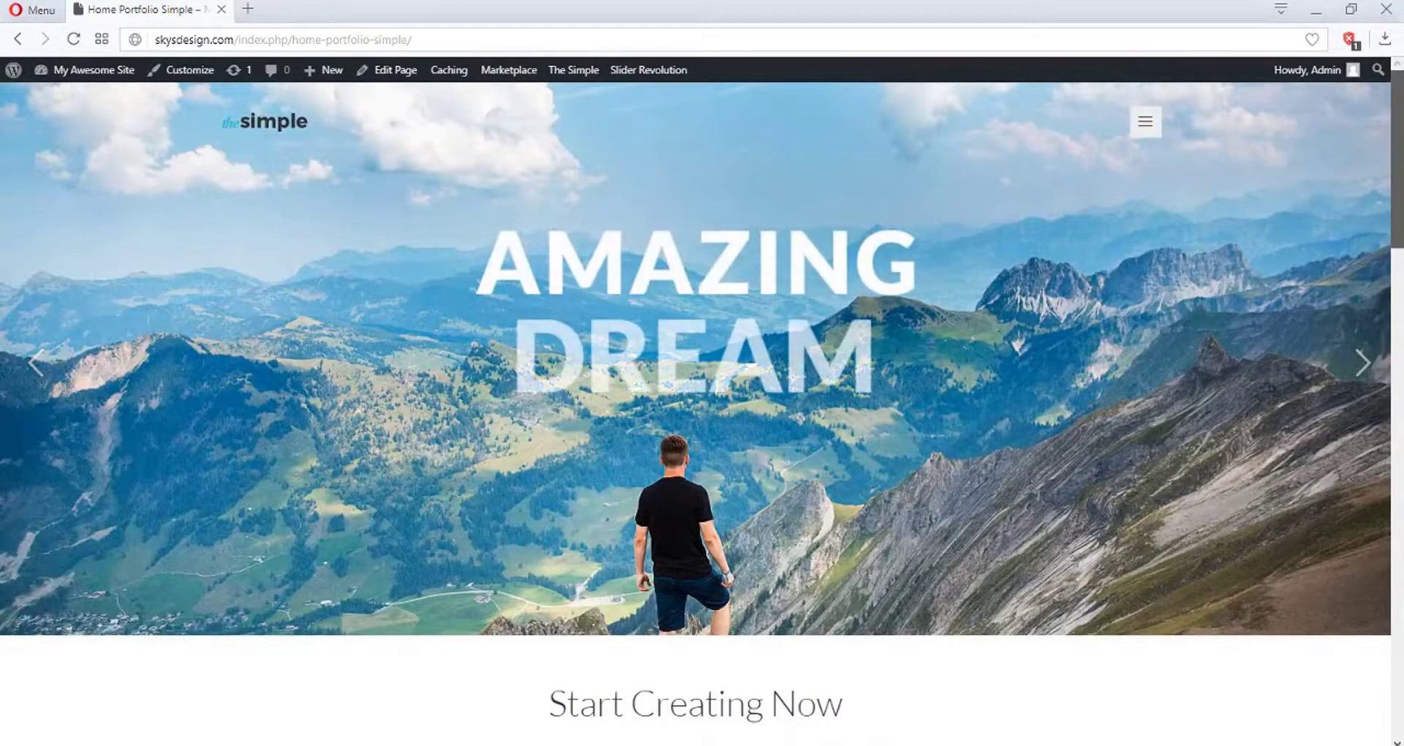
mouse_move(1399, 201)
mouse_down()
mouse_move(1402, 587)
mouse_move(1402, 181)
mouse_up()
Follow the Contact Us link in the site's navigation menu, look over the contact page and reopen the menu.
click(1157, 131)
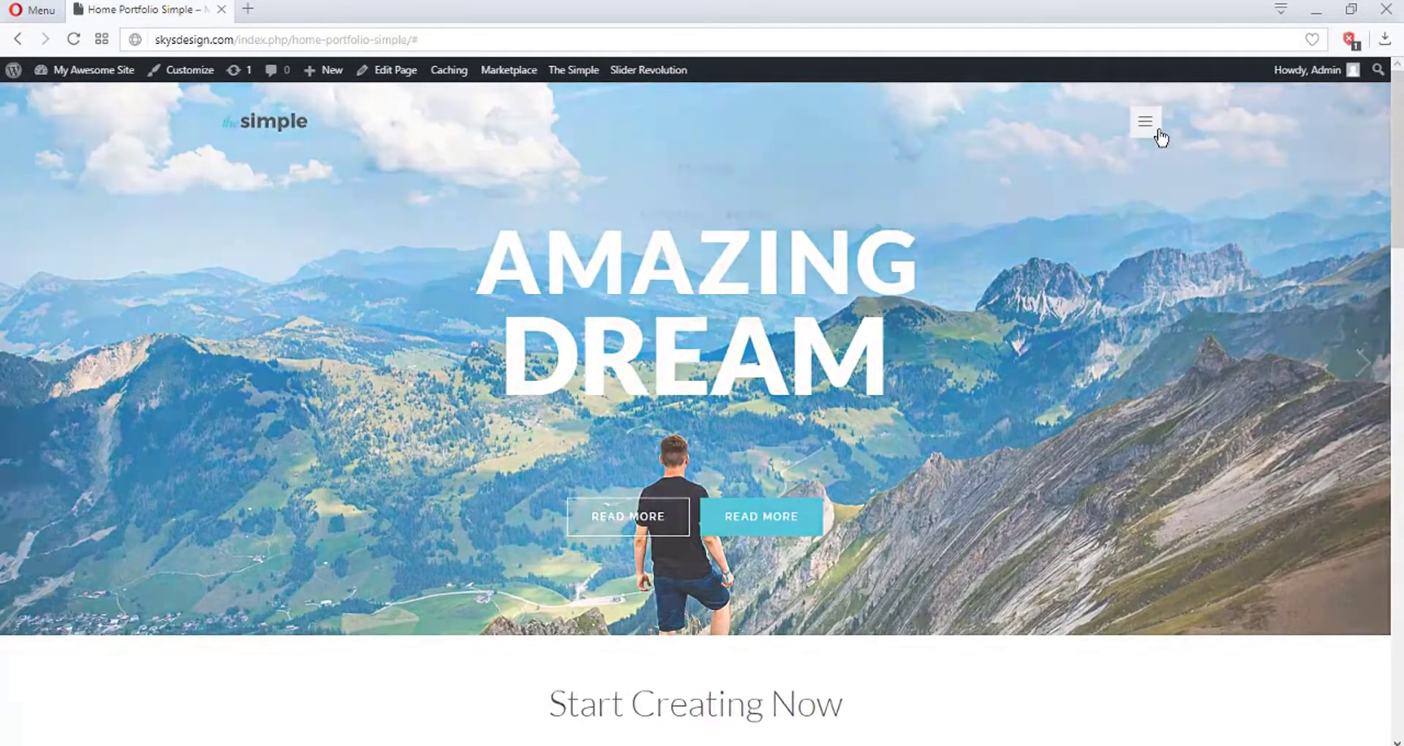
click(724, 456)
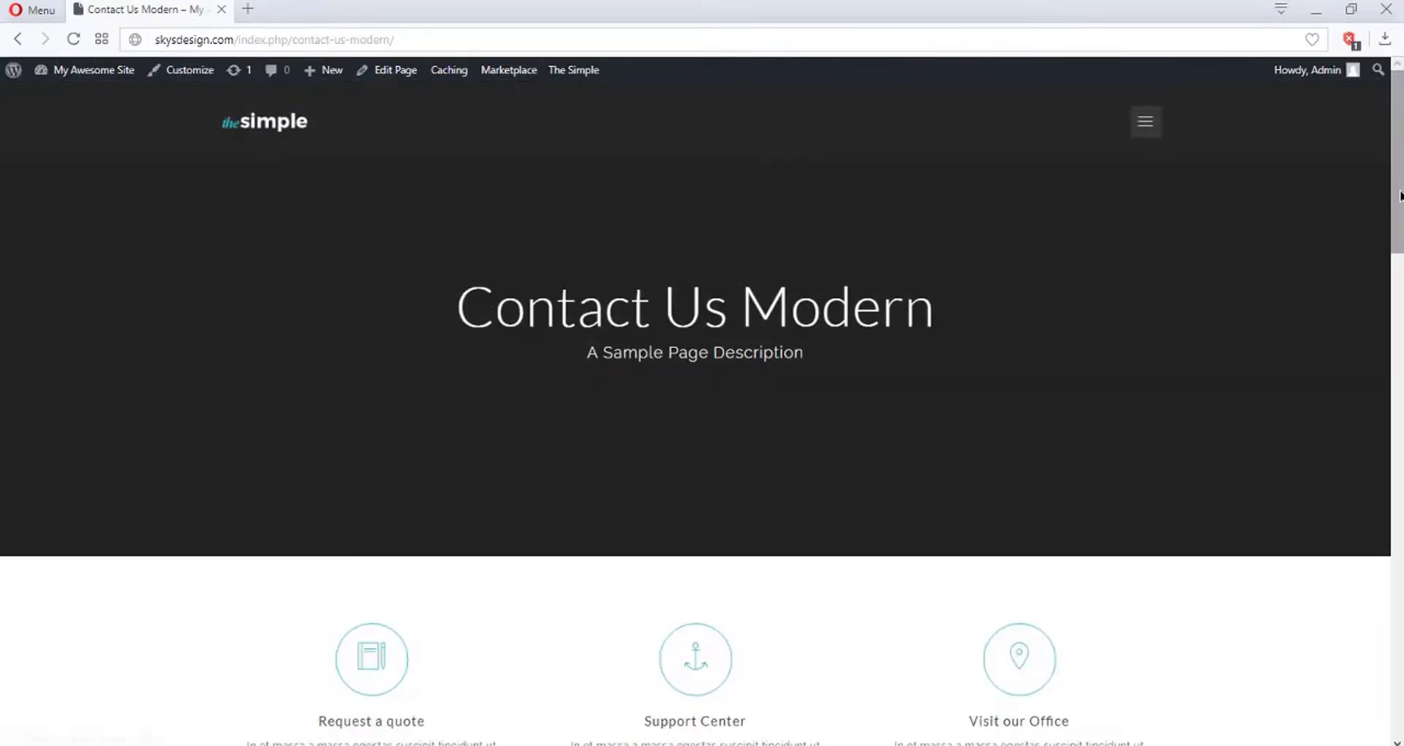
mouse_move(1400, 196)
mouse_down()
mouse_move(1399, 565)
mouse_move(1400, 212)
mouse_up()
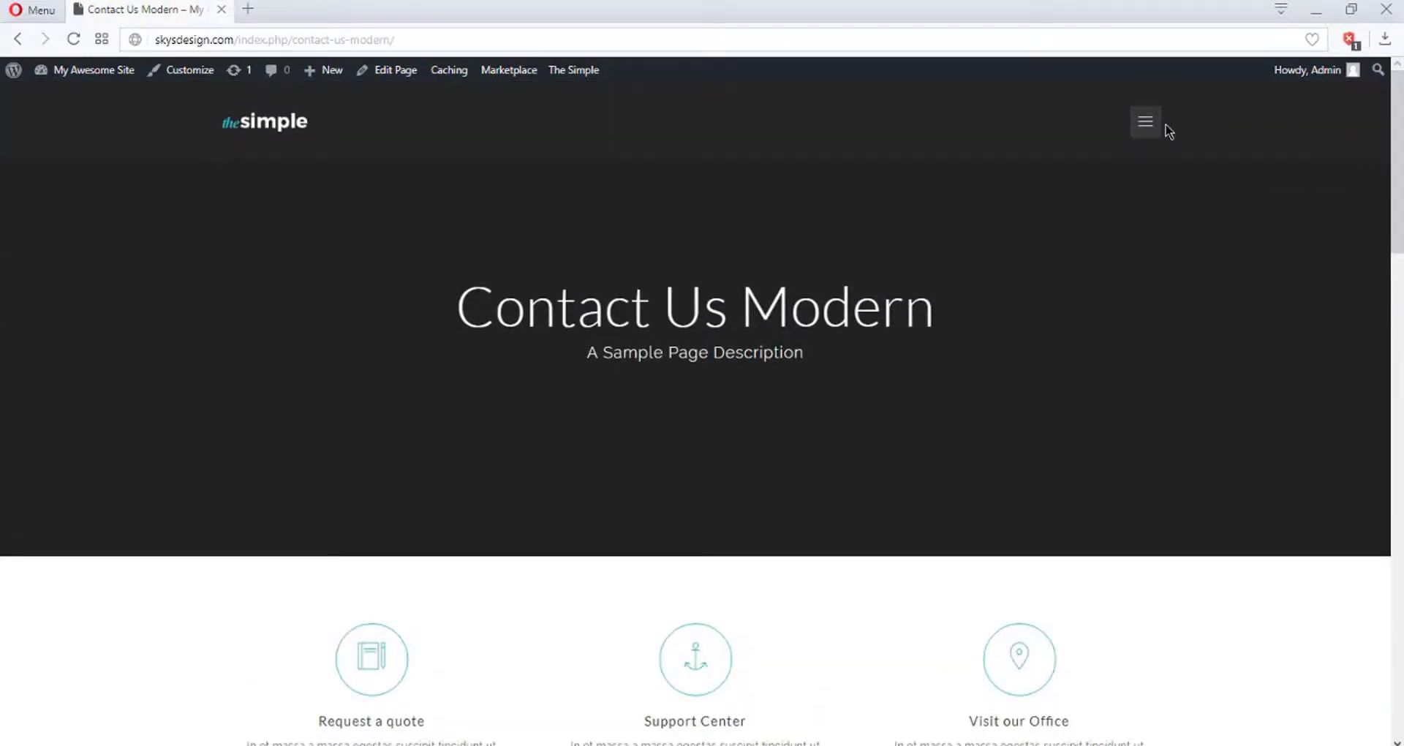
click(1154, 125)
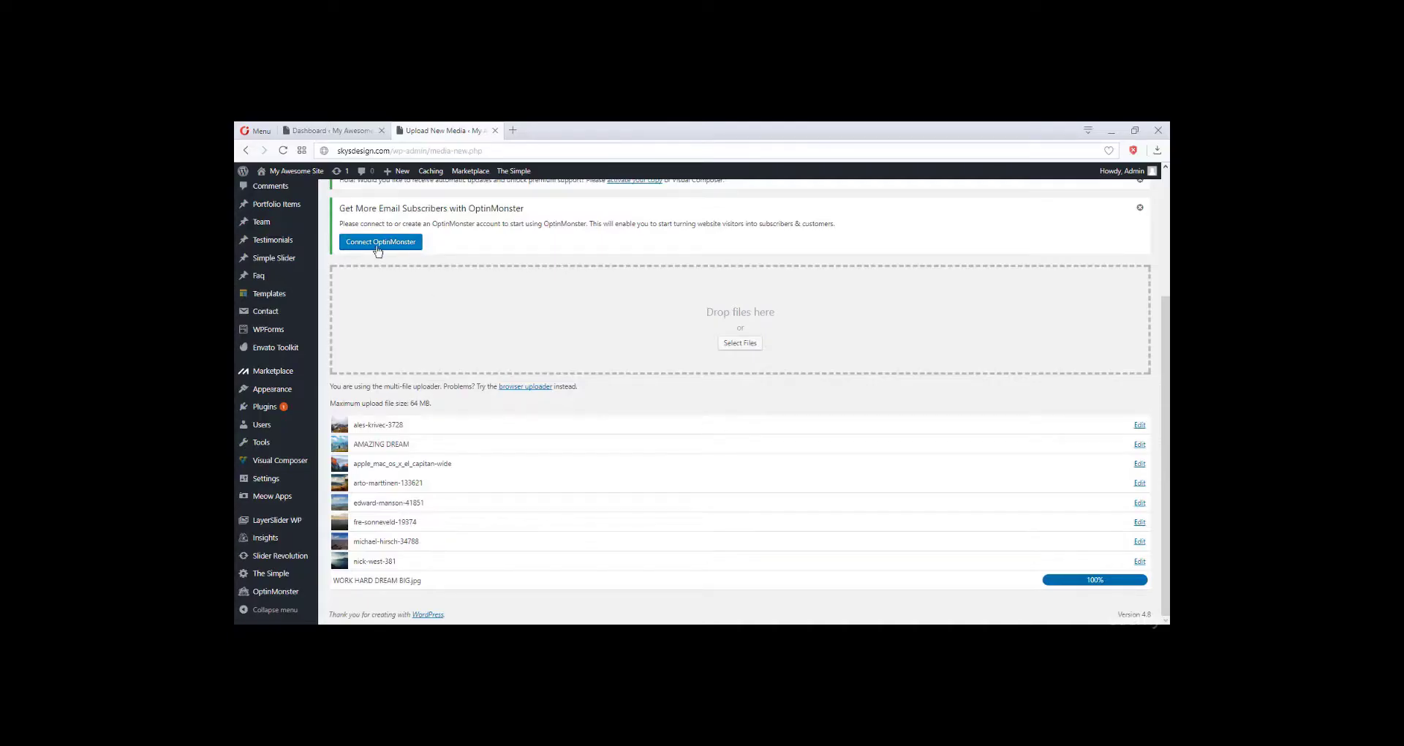
Open the Simple portfolio presentation entry from the portfolio items for editing and go to its featured image.
mouse_move(298, 211)
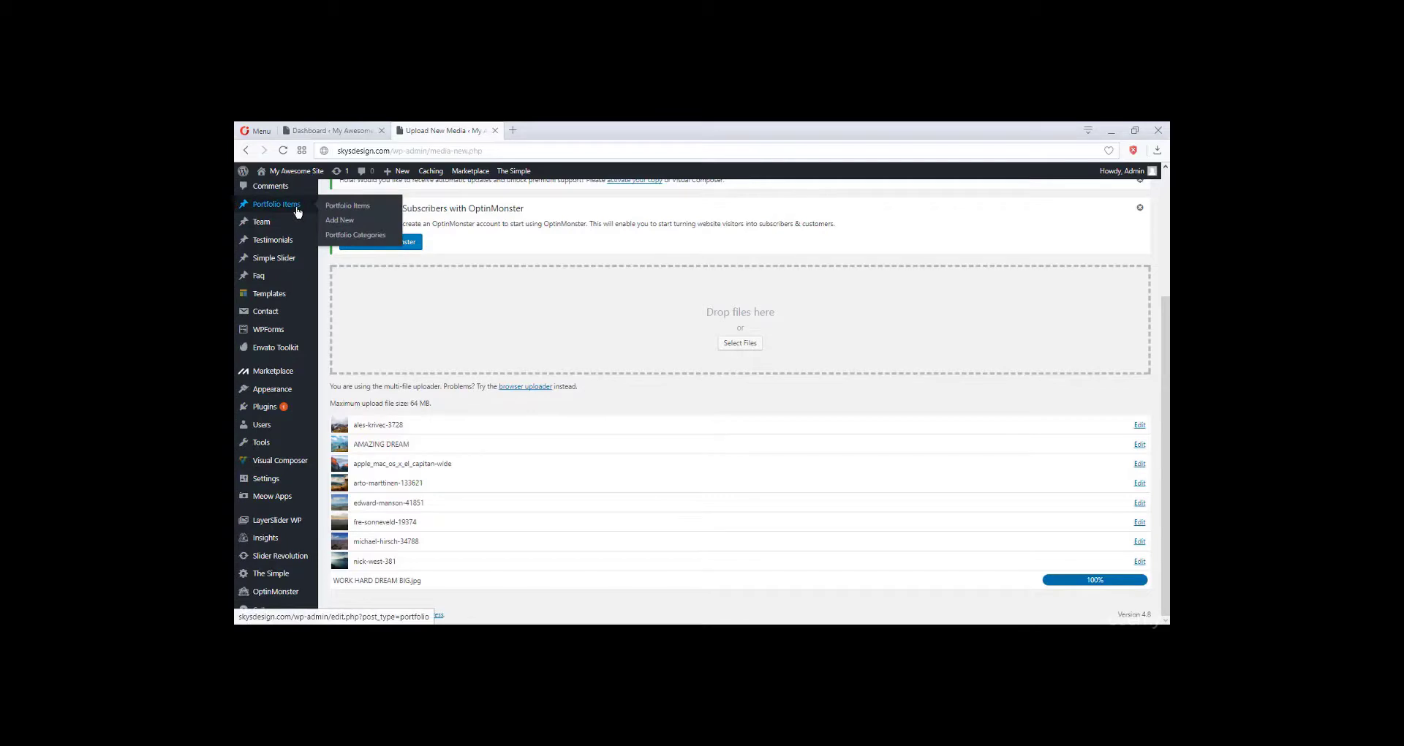
click(348, 209)
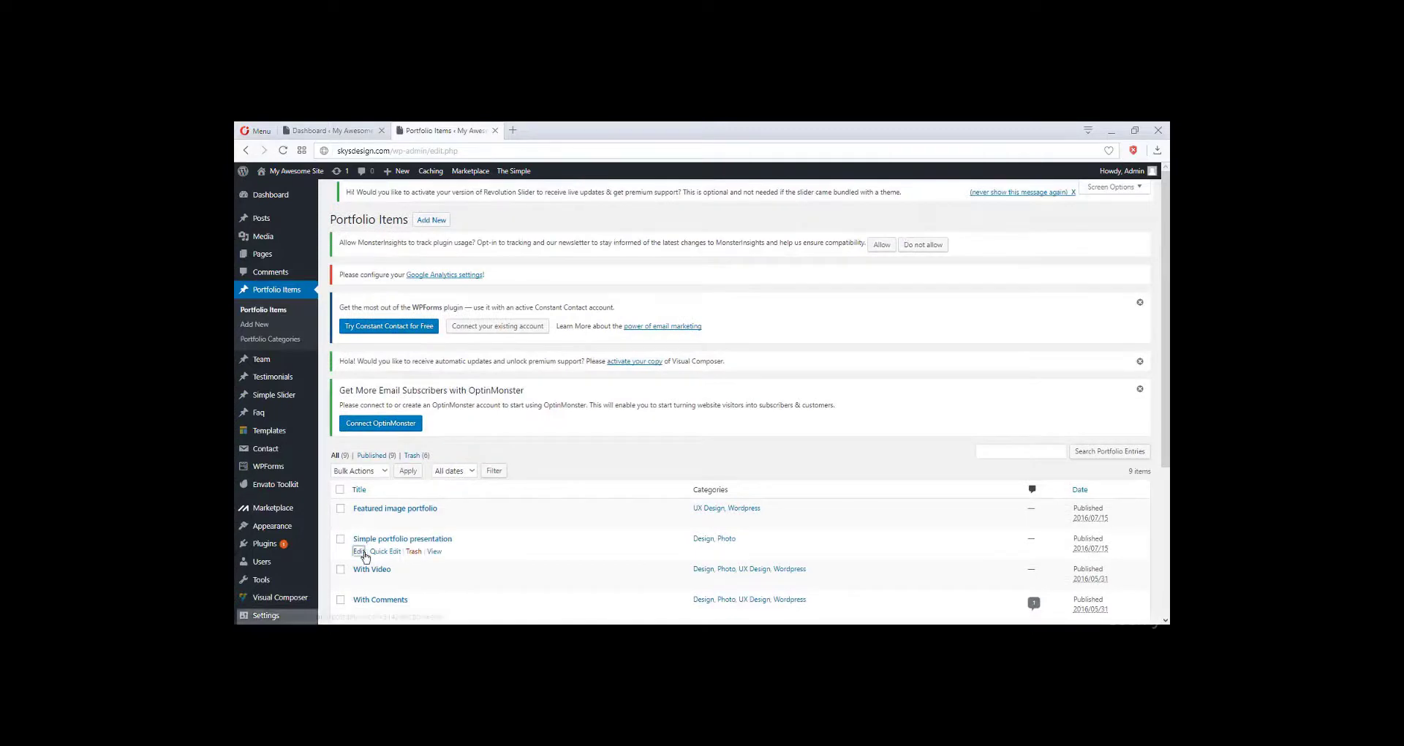
click(365, 552)
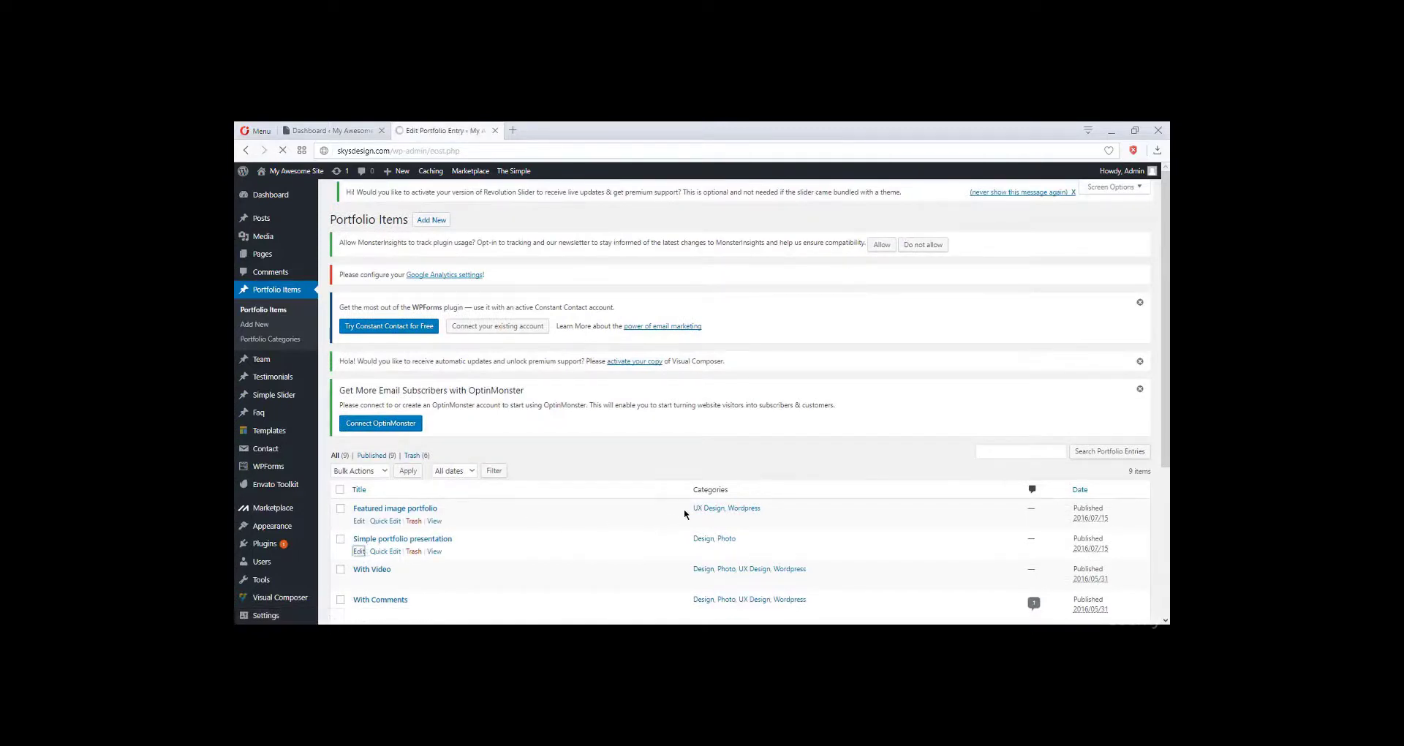
scroll(1031, 454, down, 4)
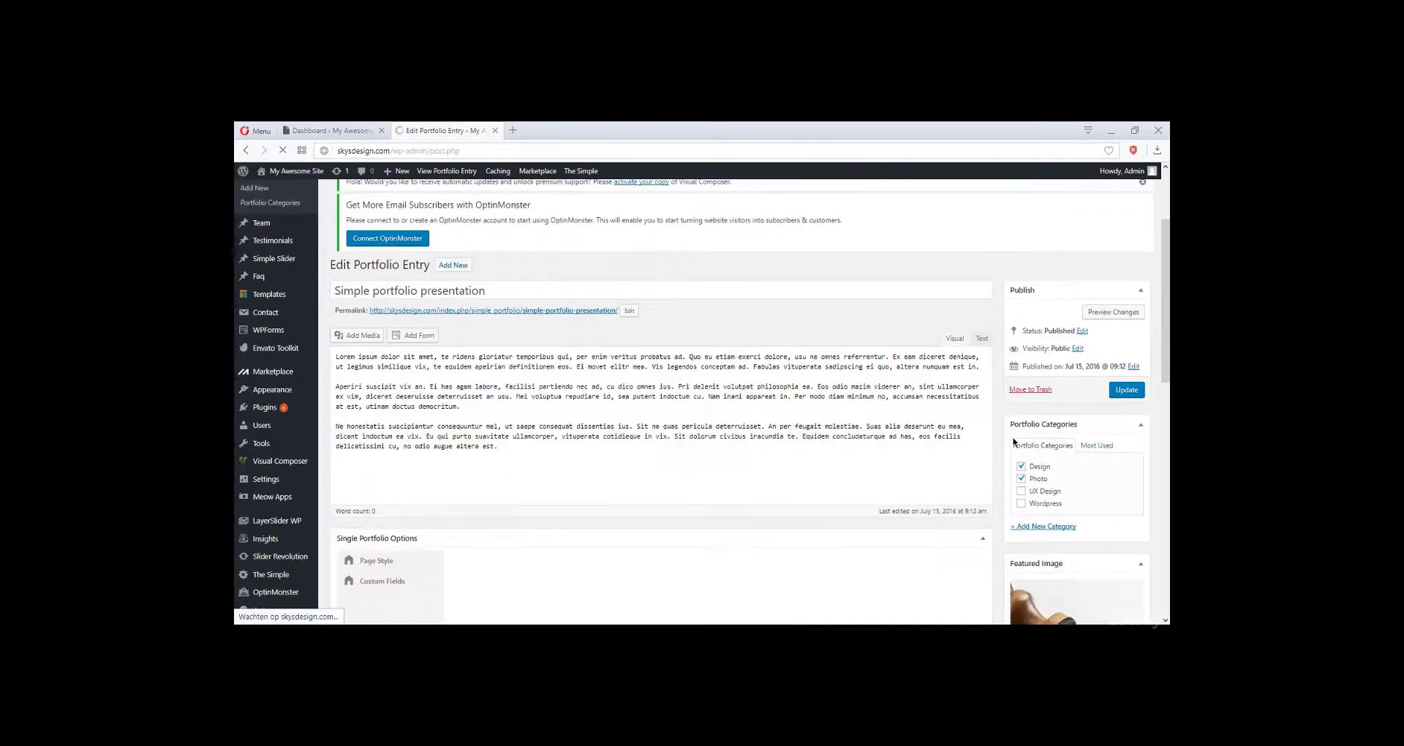
scroll(1060, 460, up, 4)
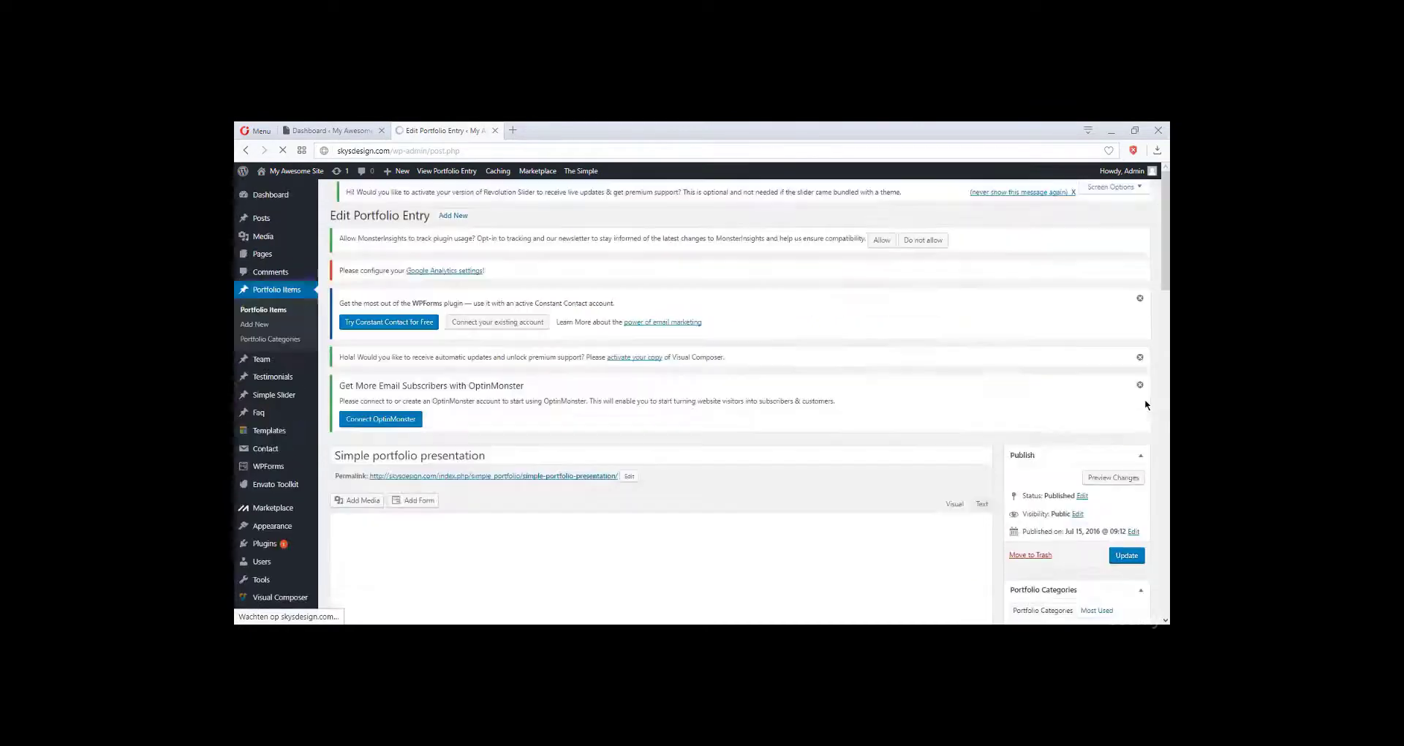
drag(1167, 275, 1168, 301)
scroll(1040, 460, down, 5)
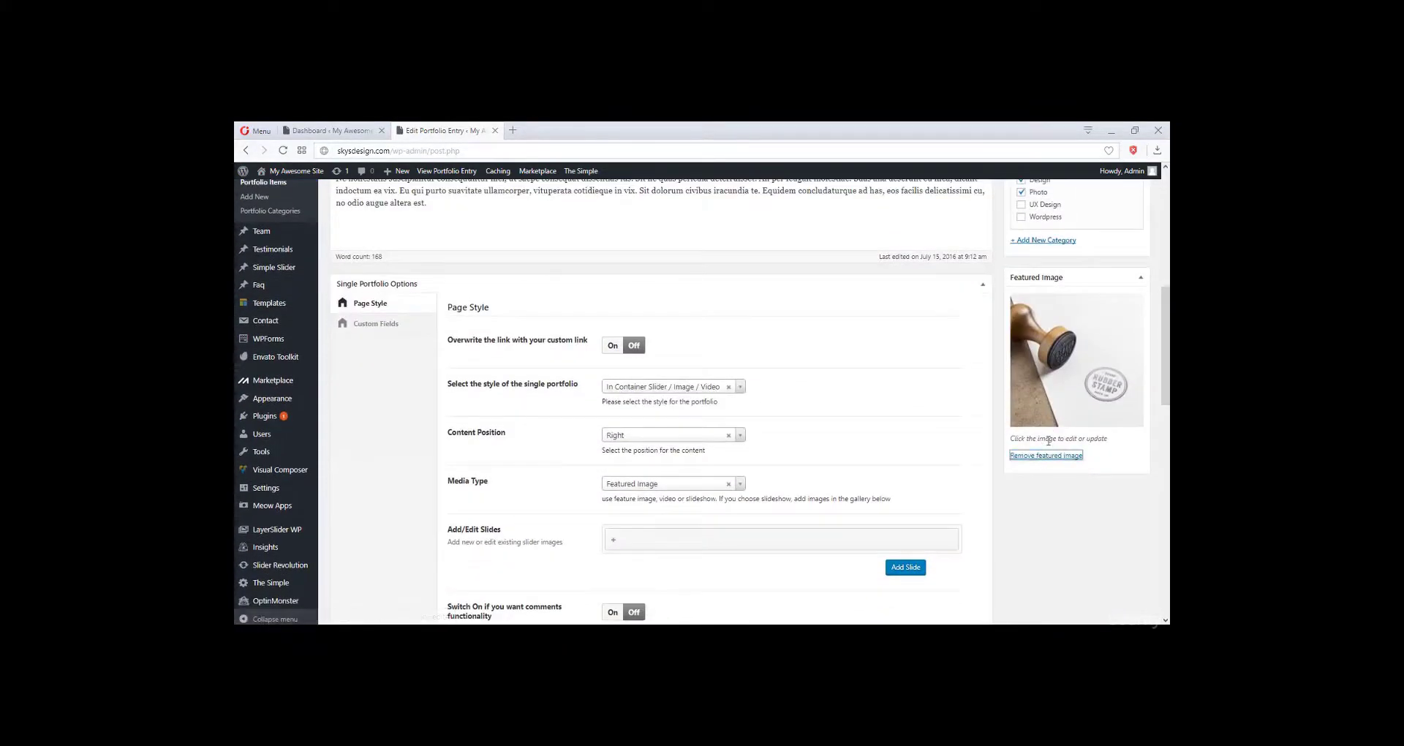
Replace the entry's rubber stamp featured image with the dark blue lake and mountain photo from the media library.
click(1040, 457)
click(1038, 299)
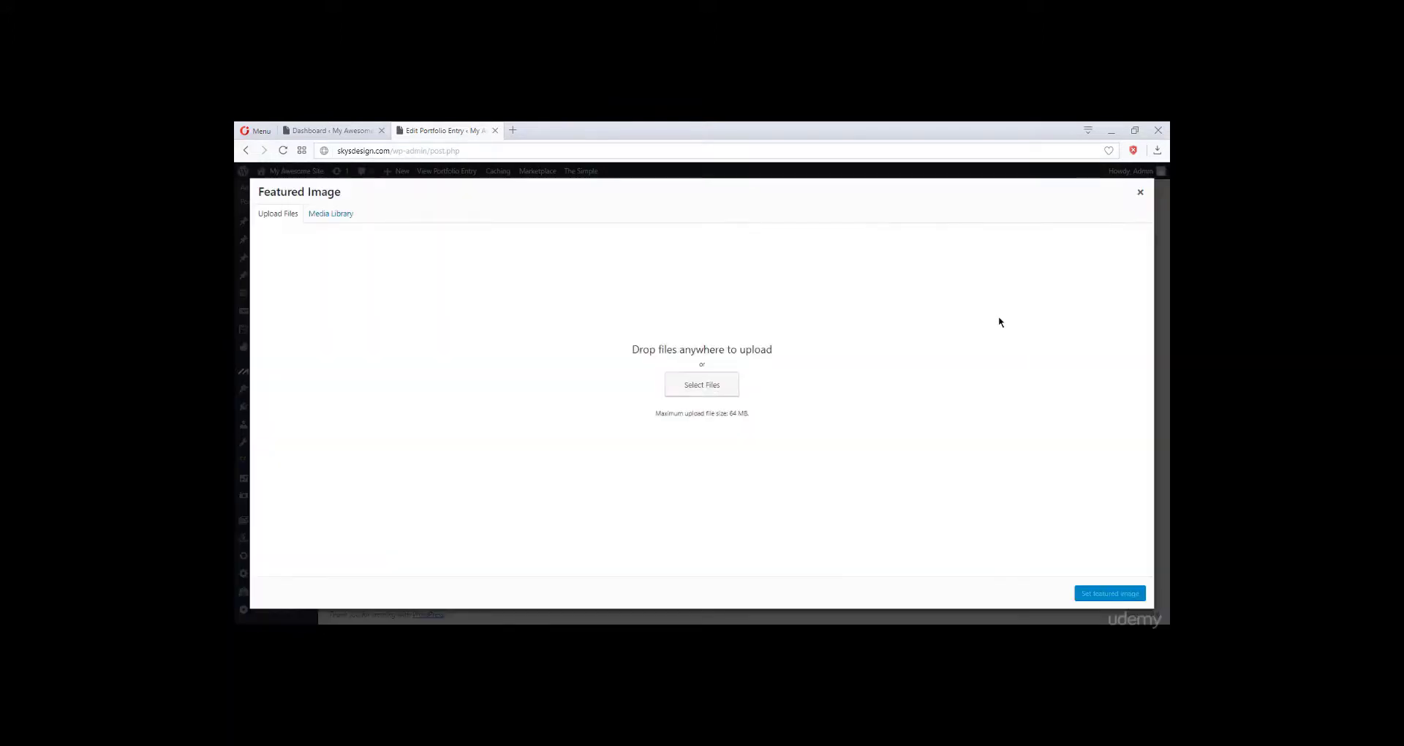
click(352, 218)
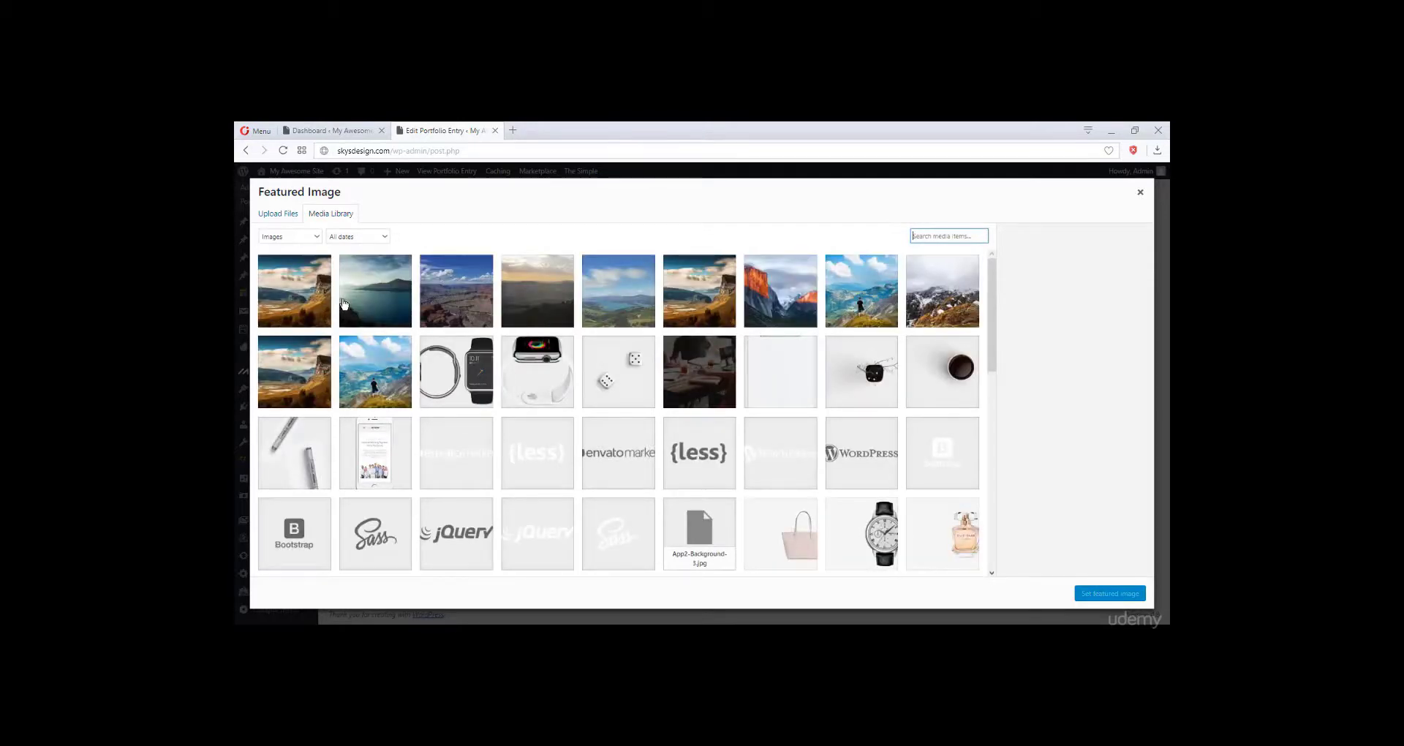
click(345, 303)
click(1105, 595)
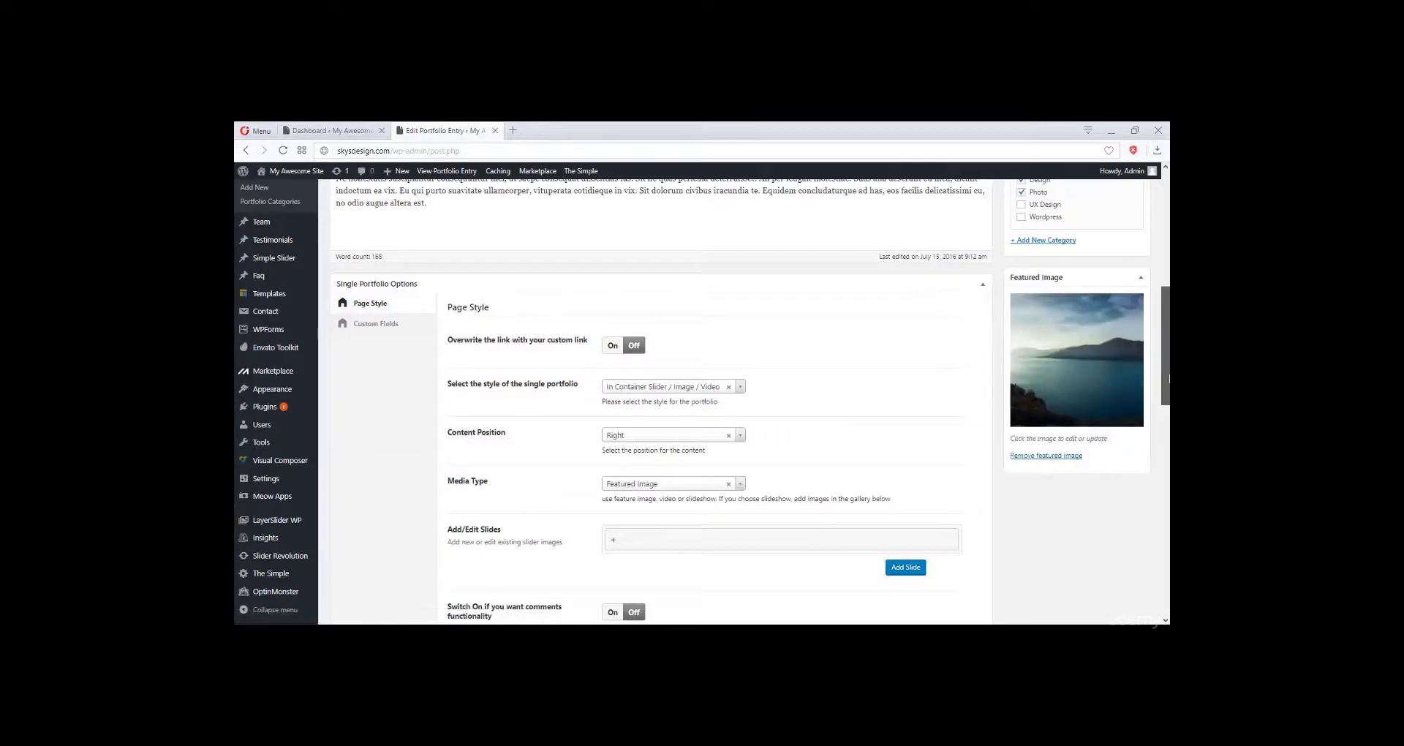
scroll(1104, 366, up, 3)
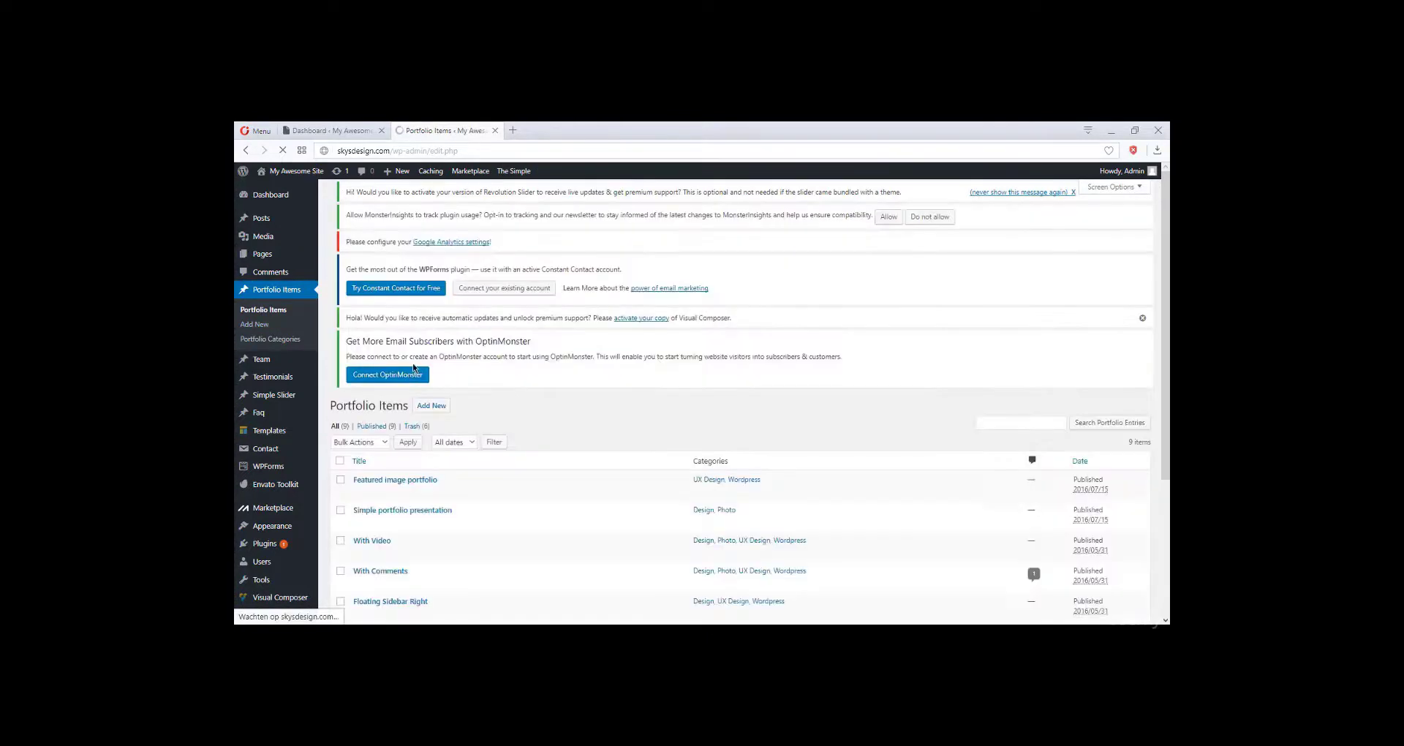
Open the With Video portfolio item for editing and change its title to Landscape.
scroll(439, 395, down, 3)
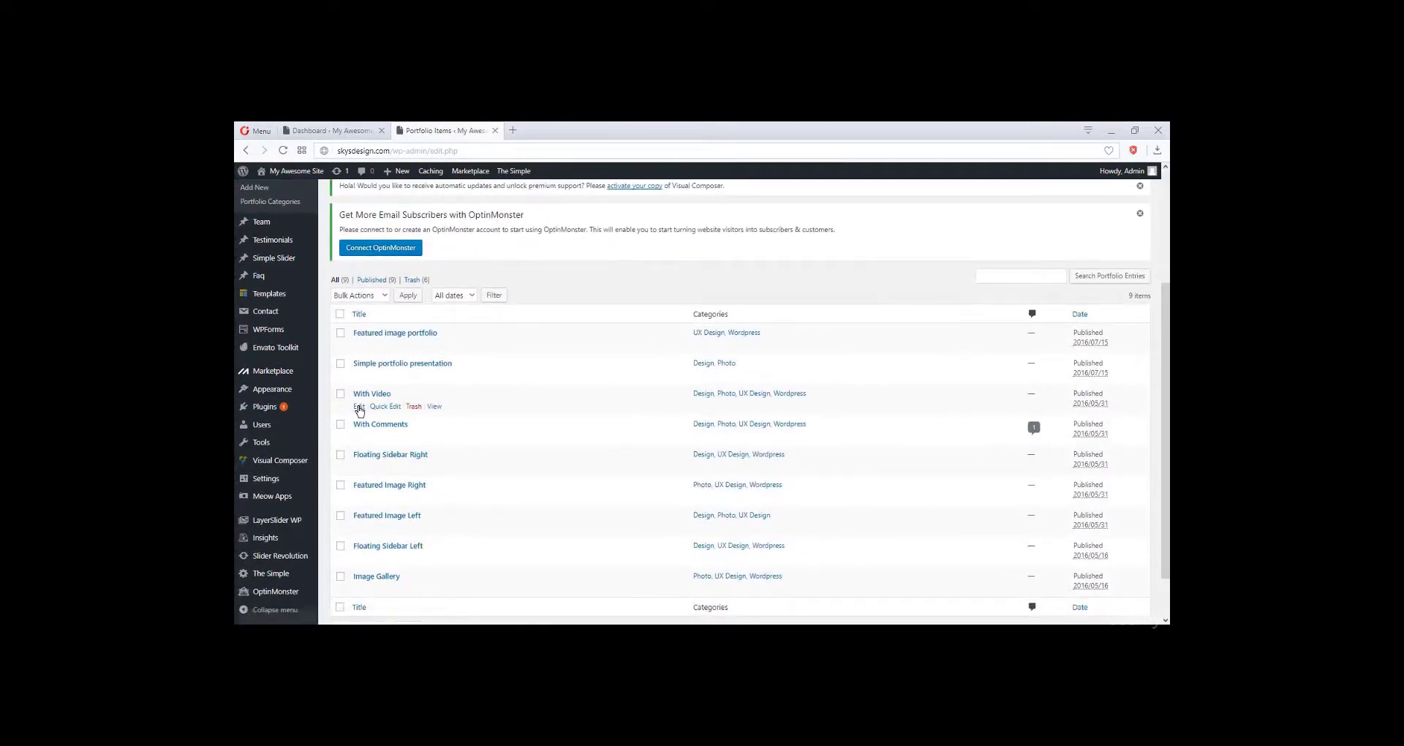
click(359, 407)
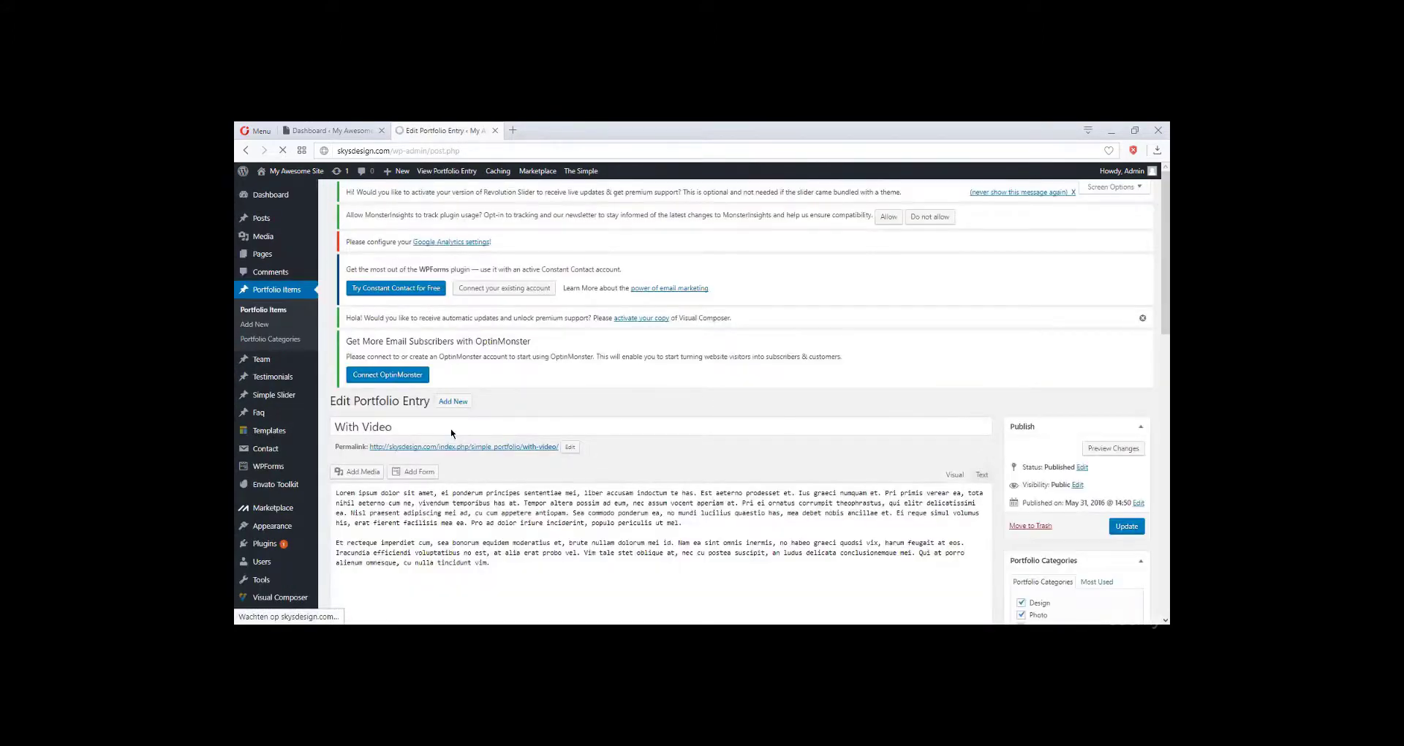
drag(433, 455, 298, 455)
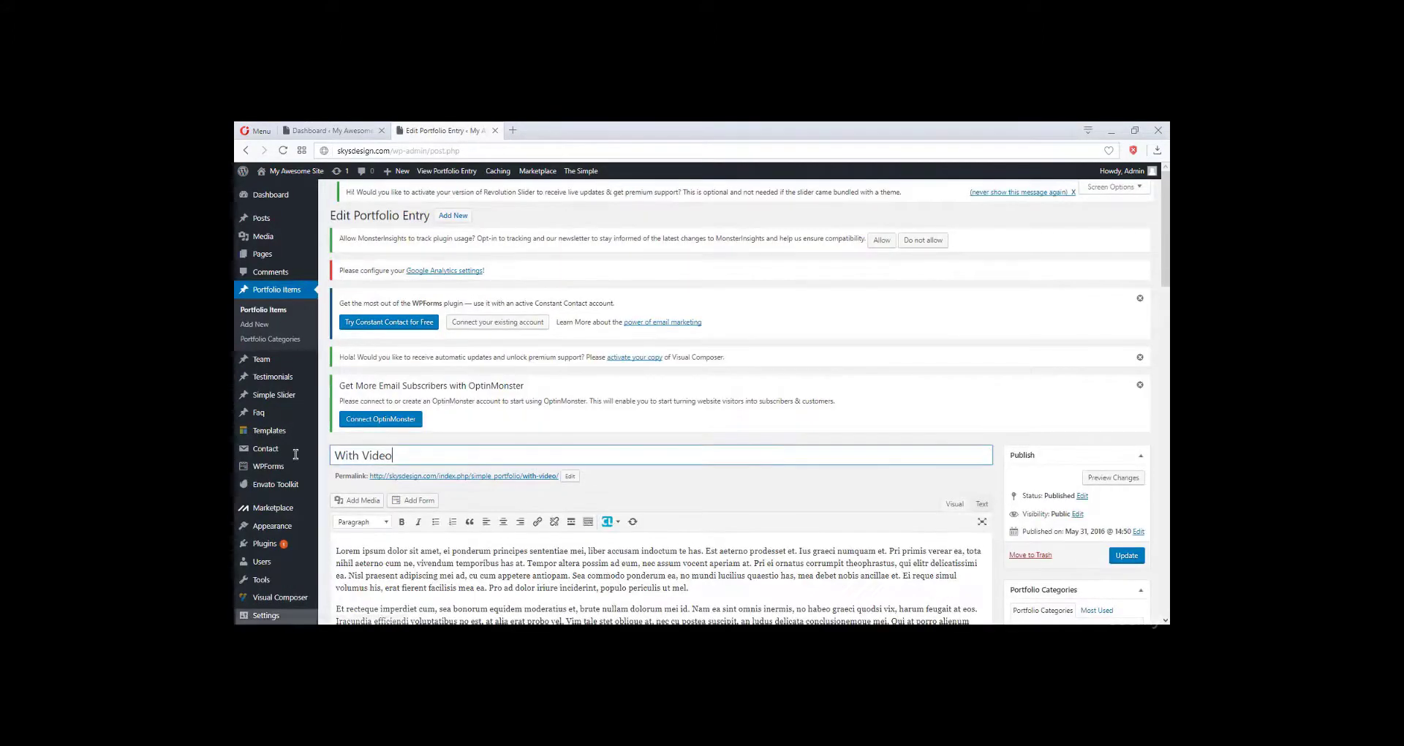
key(BackSpace)
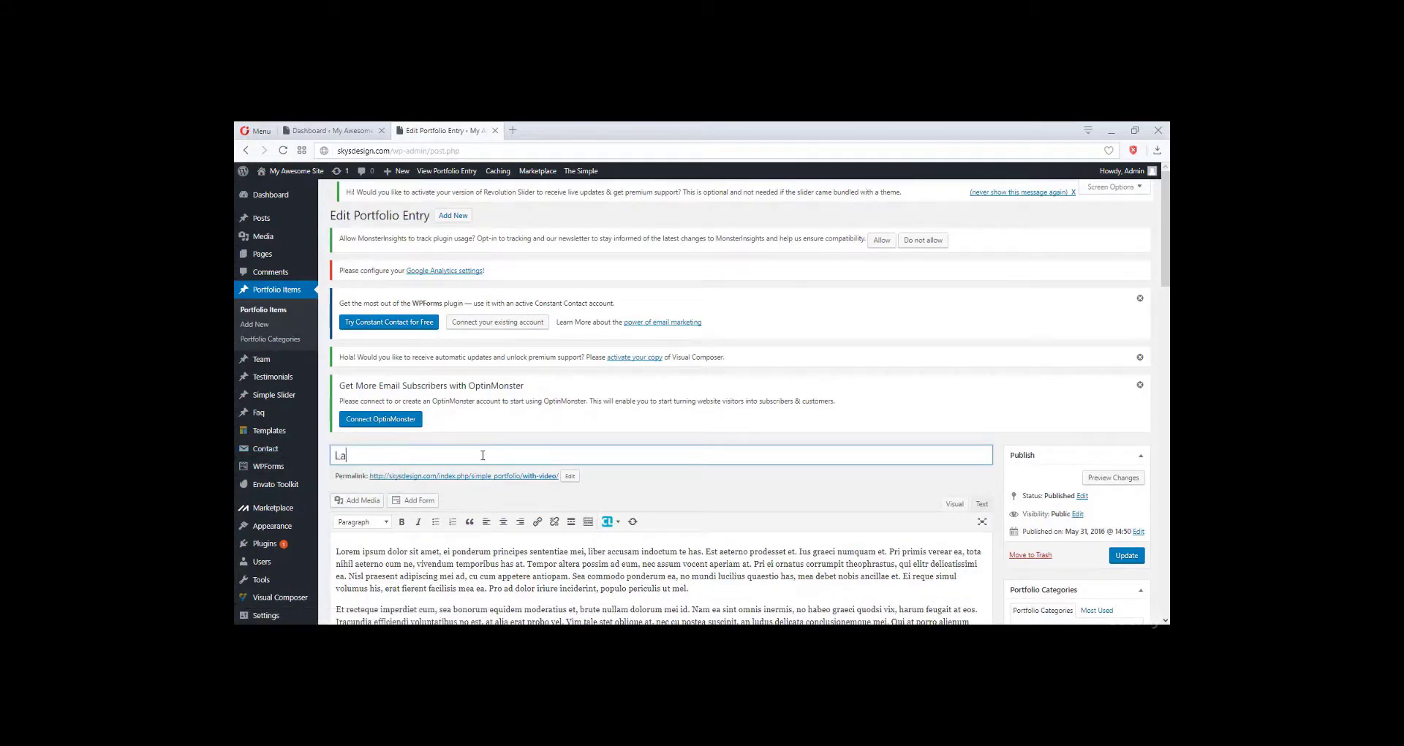
Replace the Landscape item's featured image with the canyon photo from the media library and update the entry.
scroll(935, 369, down, 6)
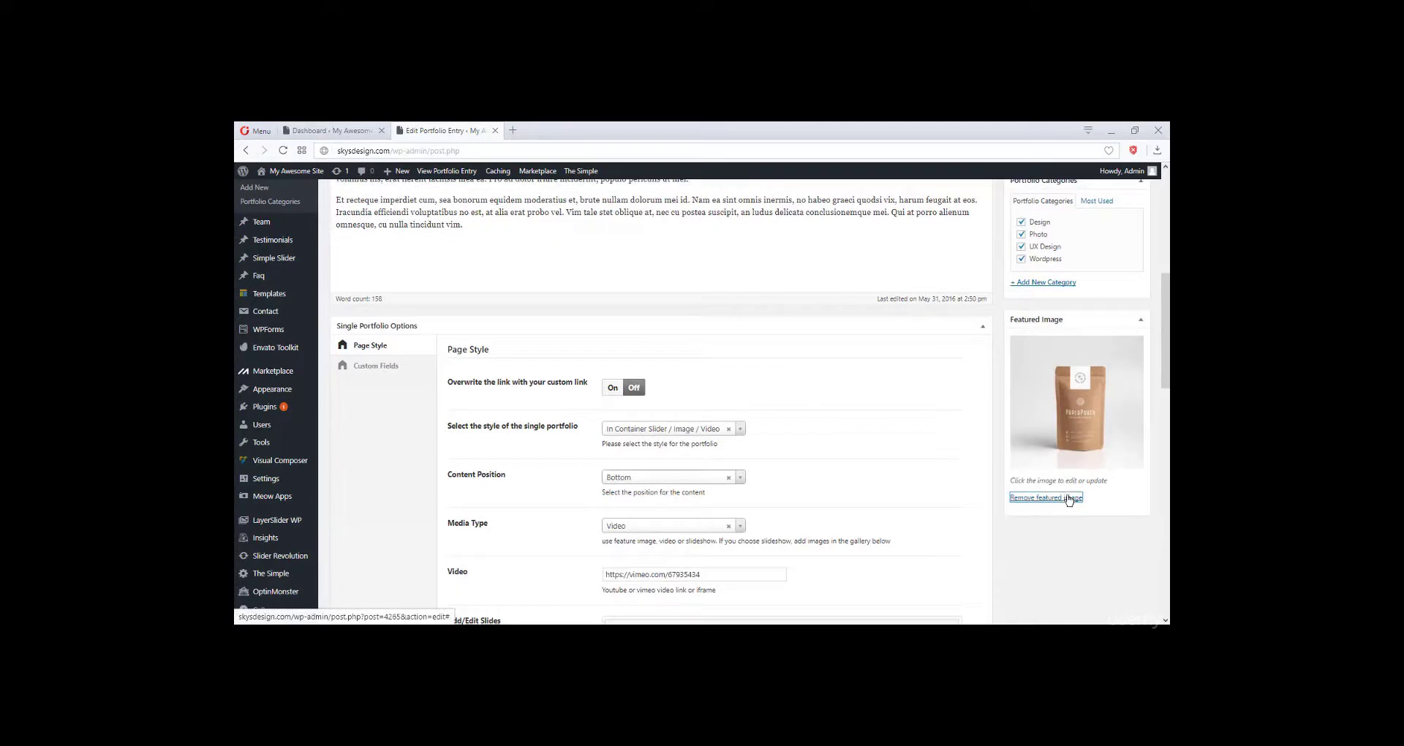
click(1068, 498)
click(1042, 341)
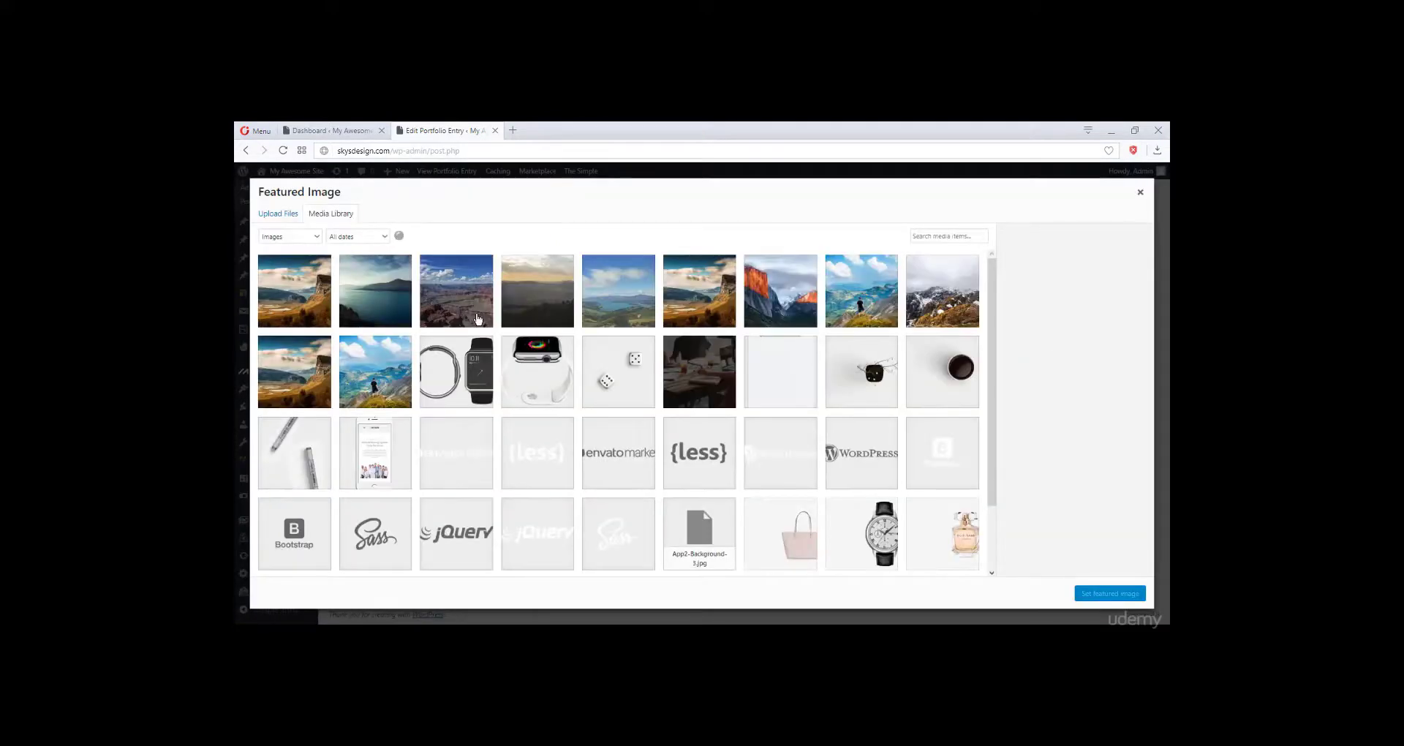
click(481, 313)
click(1109, 594)
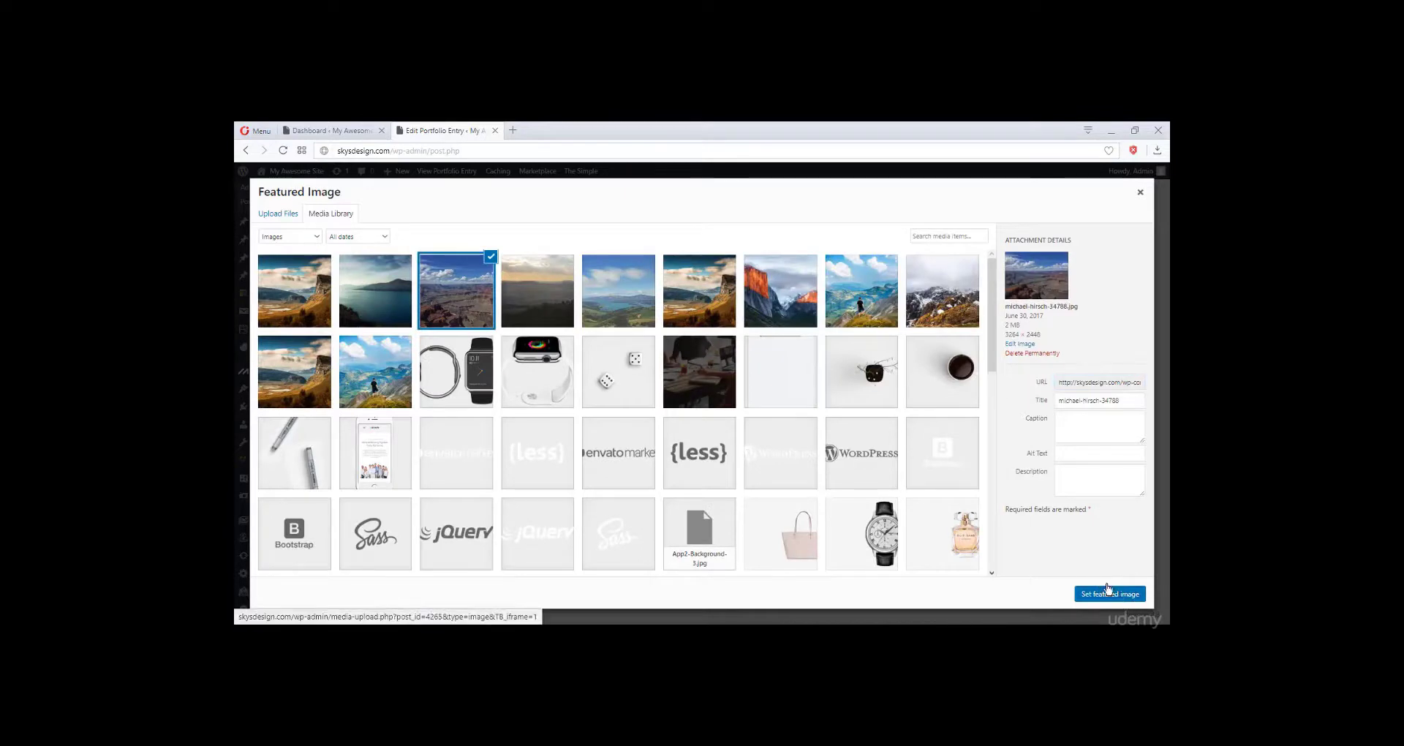
drag(1165, 364, 1165, 280)
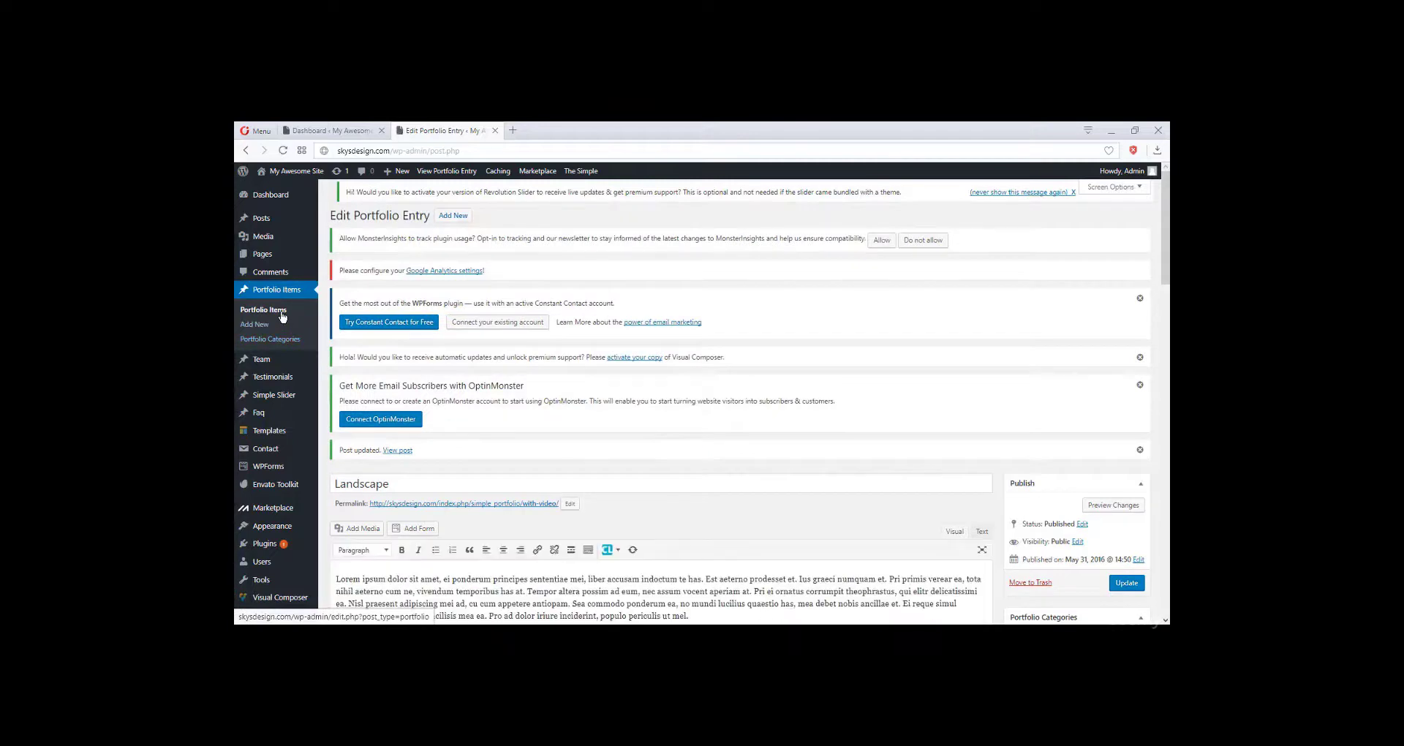
Open the With Comments portfolio item for editing and change its title to Landscape 2.
click(282, 316)
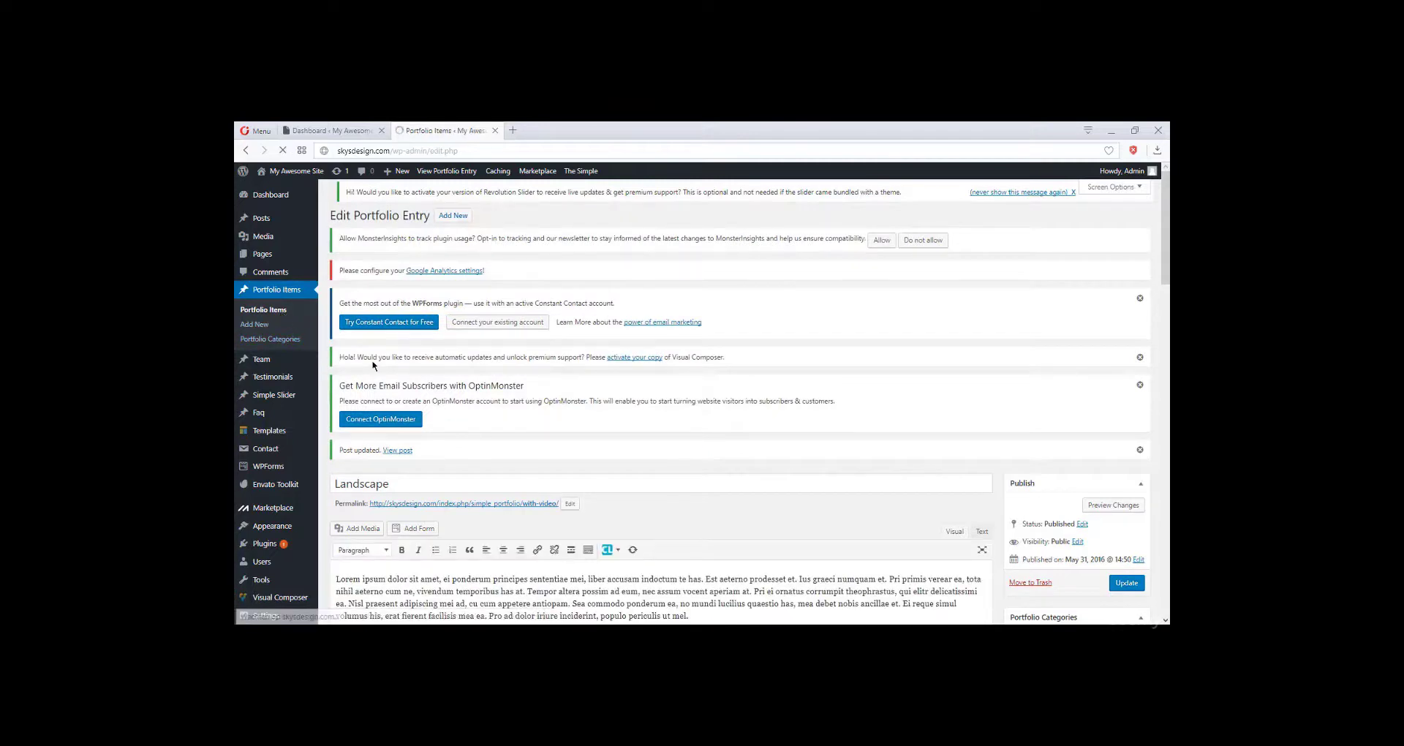
scroll(410, 410, down, 2)
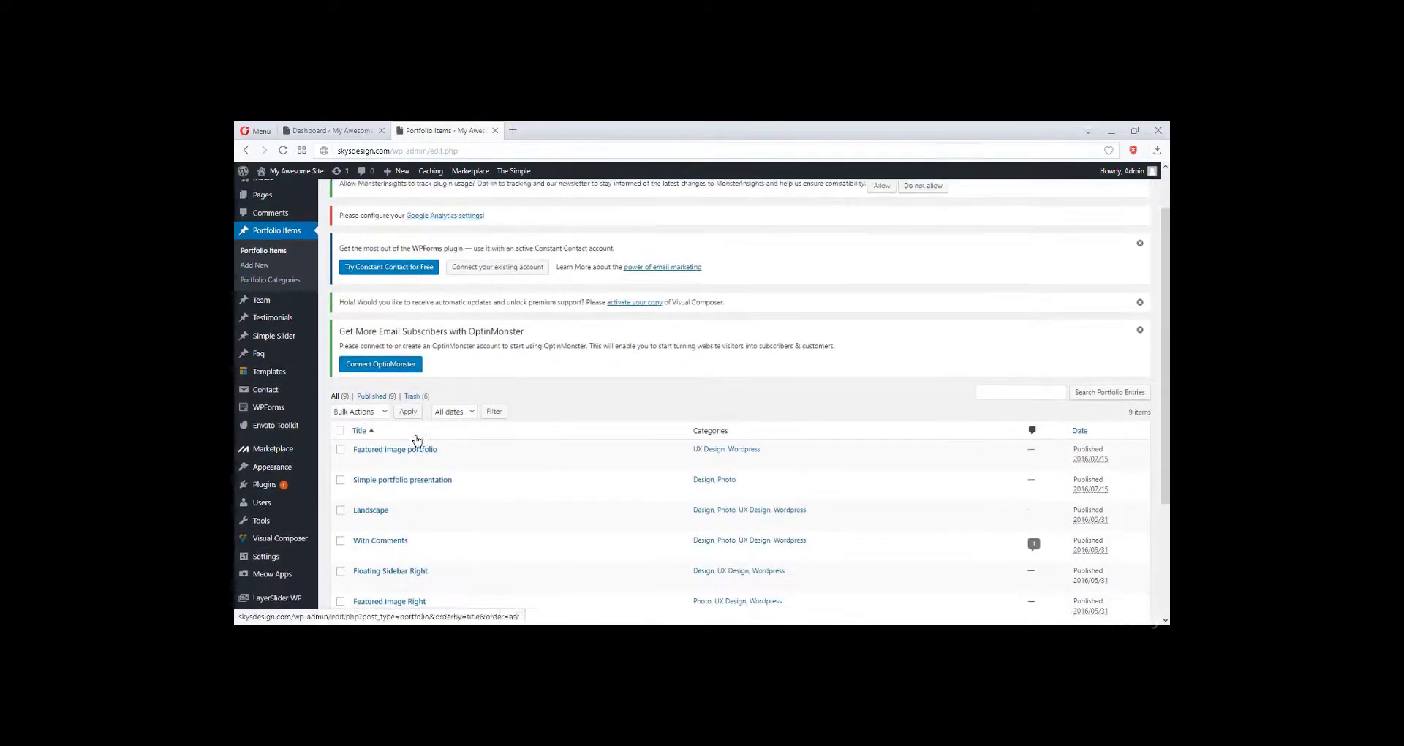
scroll(395, 454, down, 1)
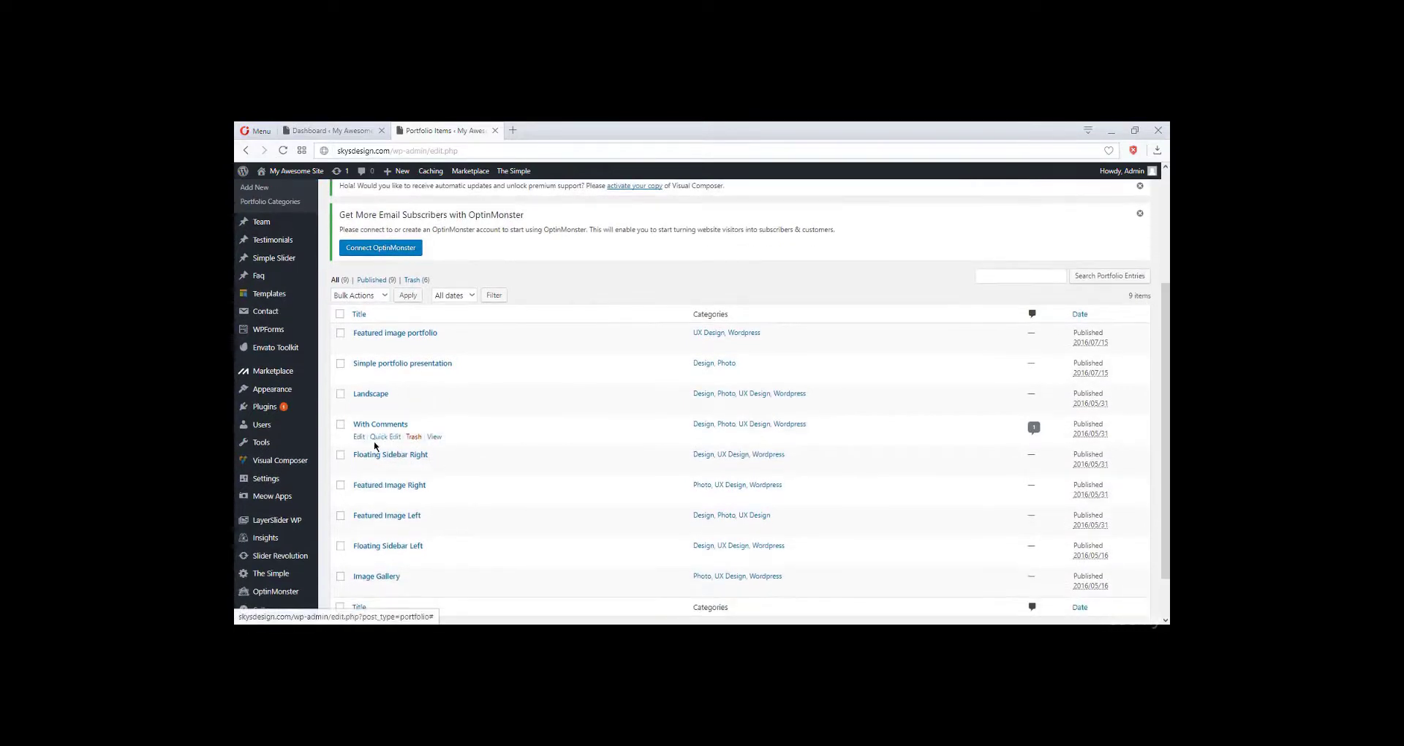
click(360, 437)
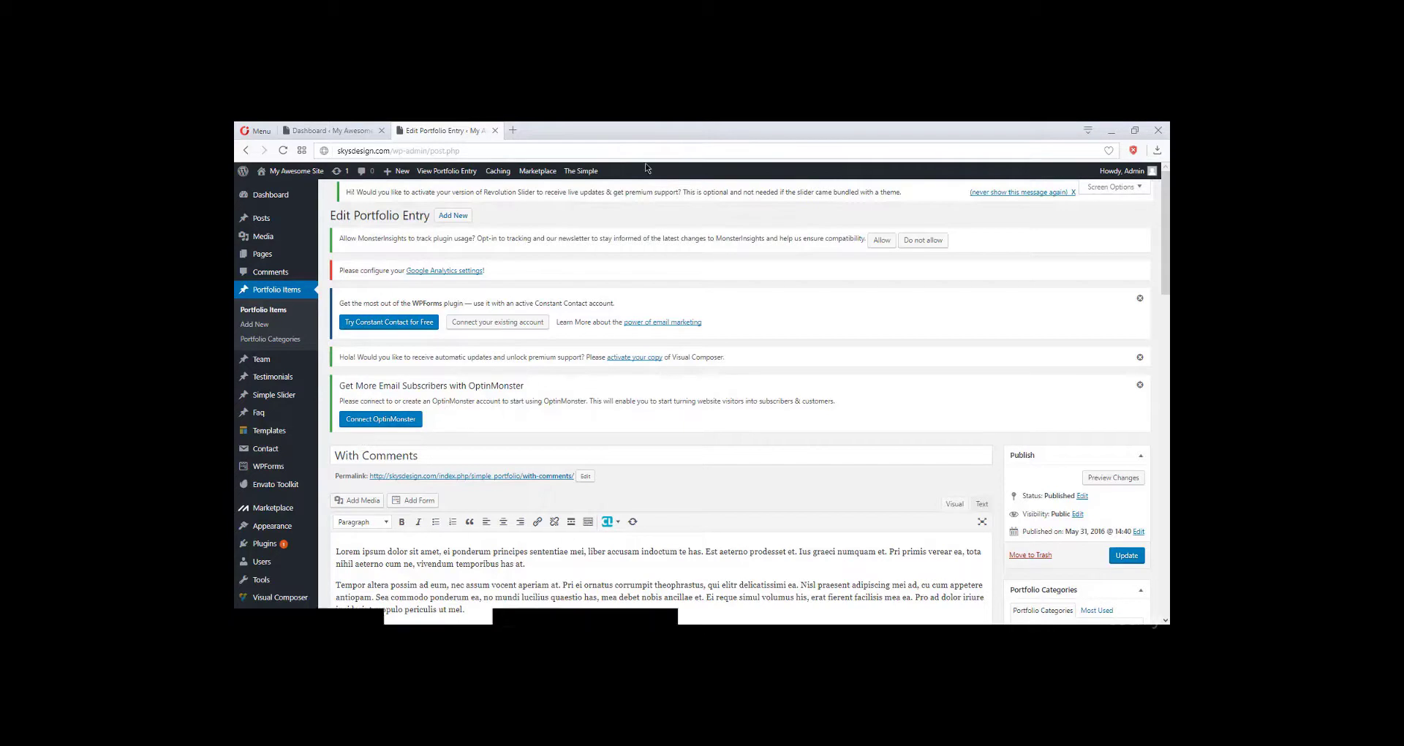
scroll(403, 438, down, 2)
drag(444, 338, 283, 338)
mouse_move(283, 342)
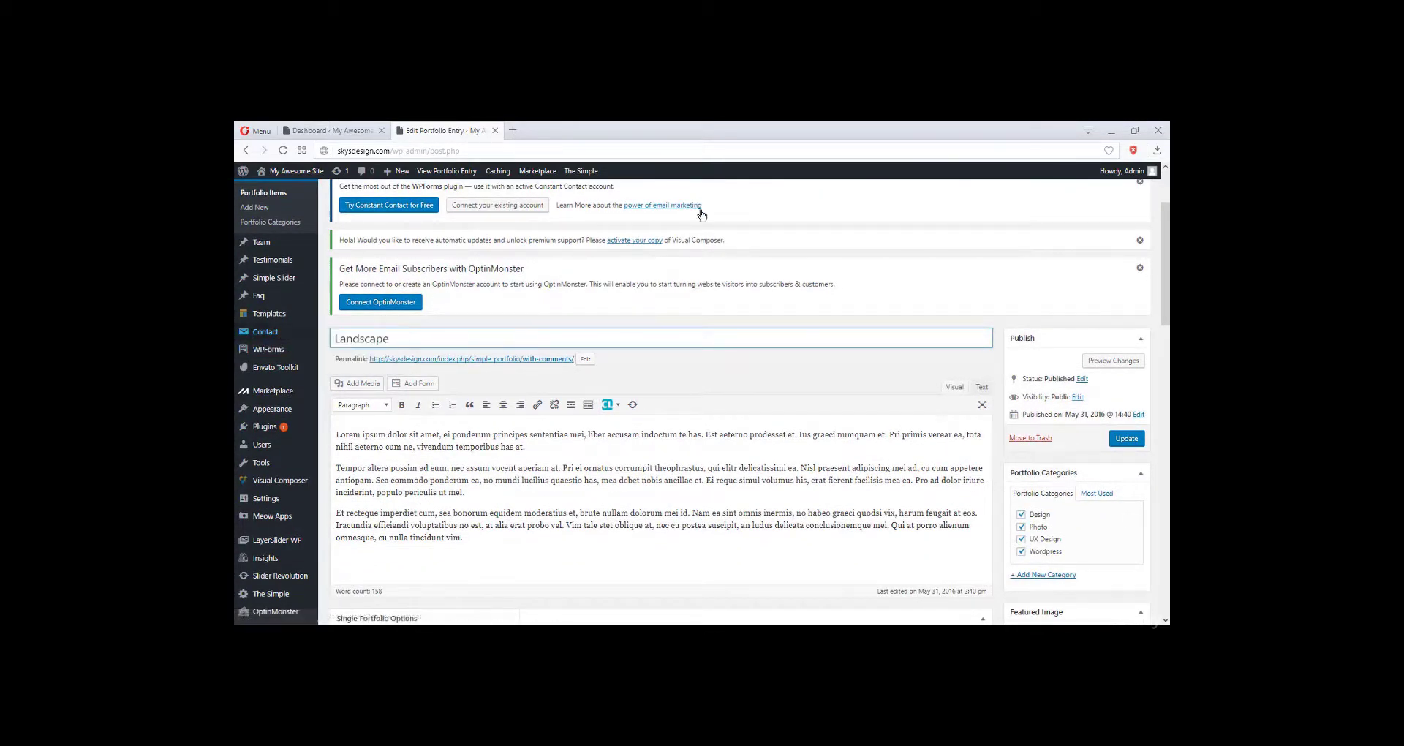
Replace the Landscape 2 item's featured image with the hazy sunset hills photo from the media library and update the entry.
scroll(1007, 454, down, 3)
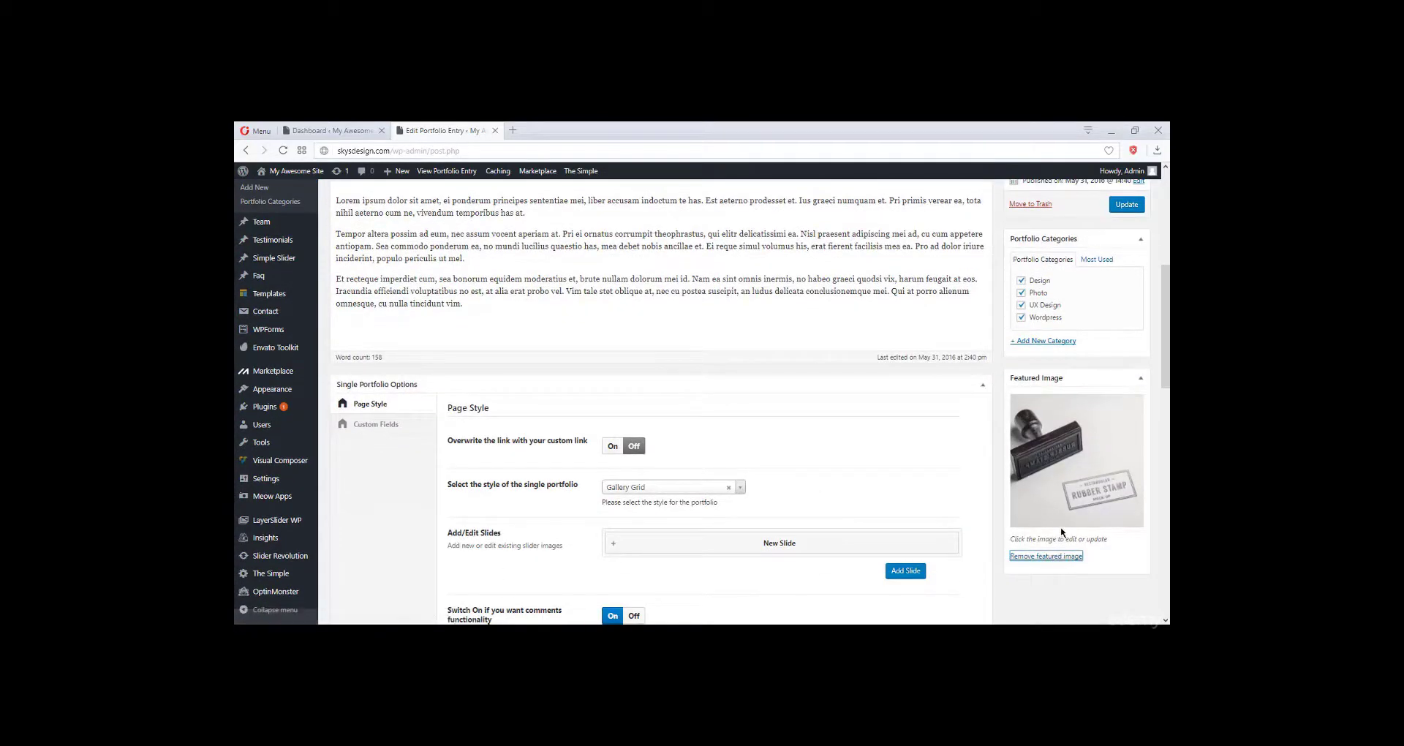
click(1057, 557)
click(1042, 401)
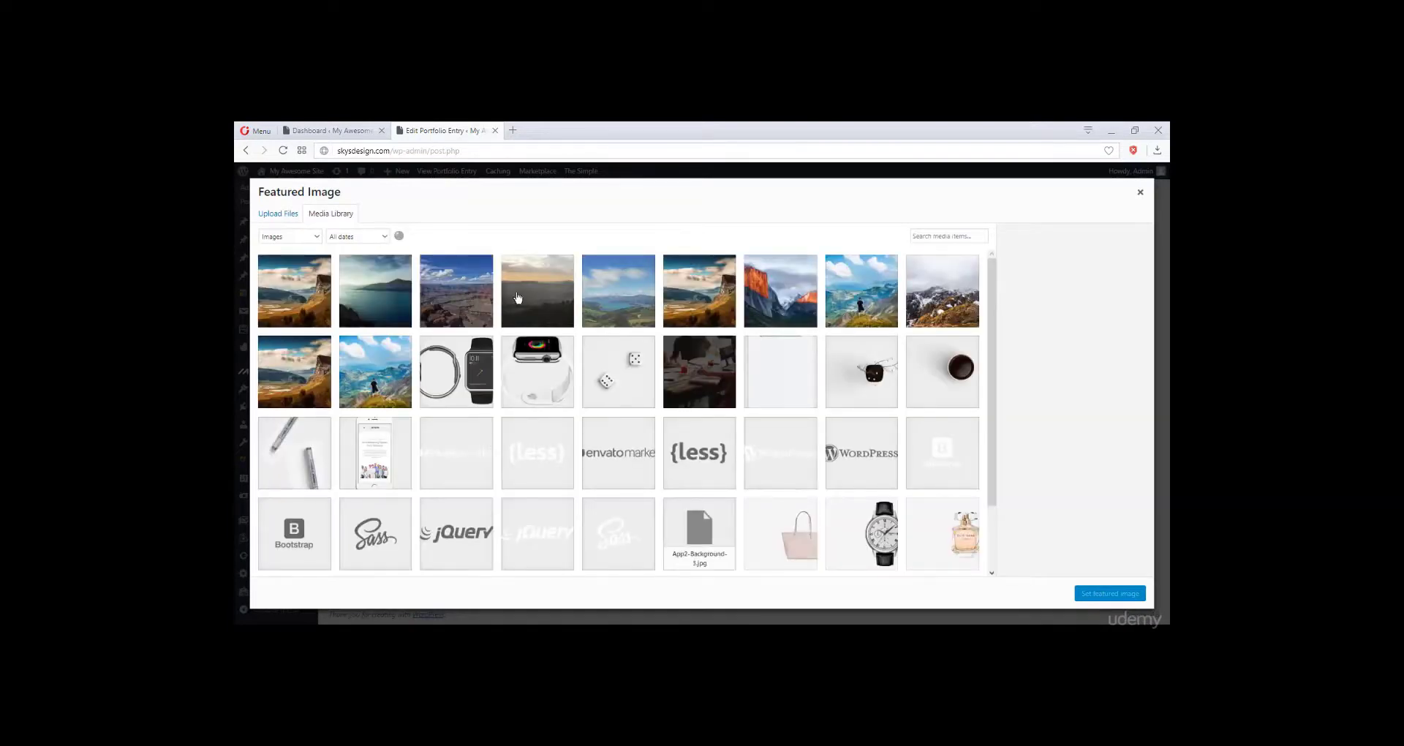
click(518, 297)
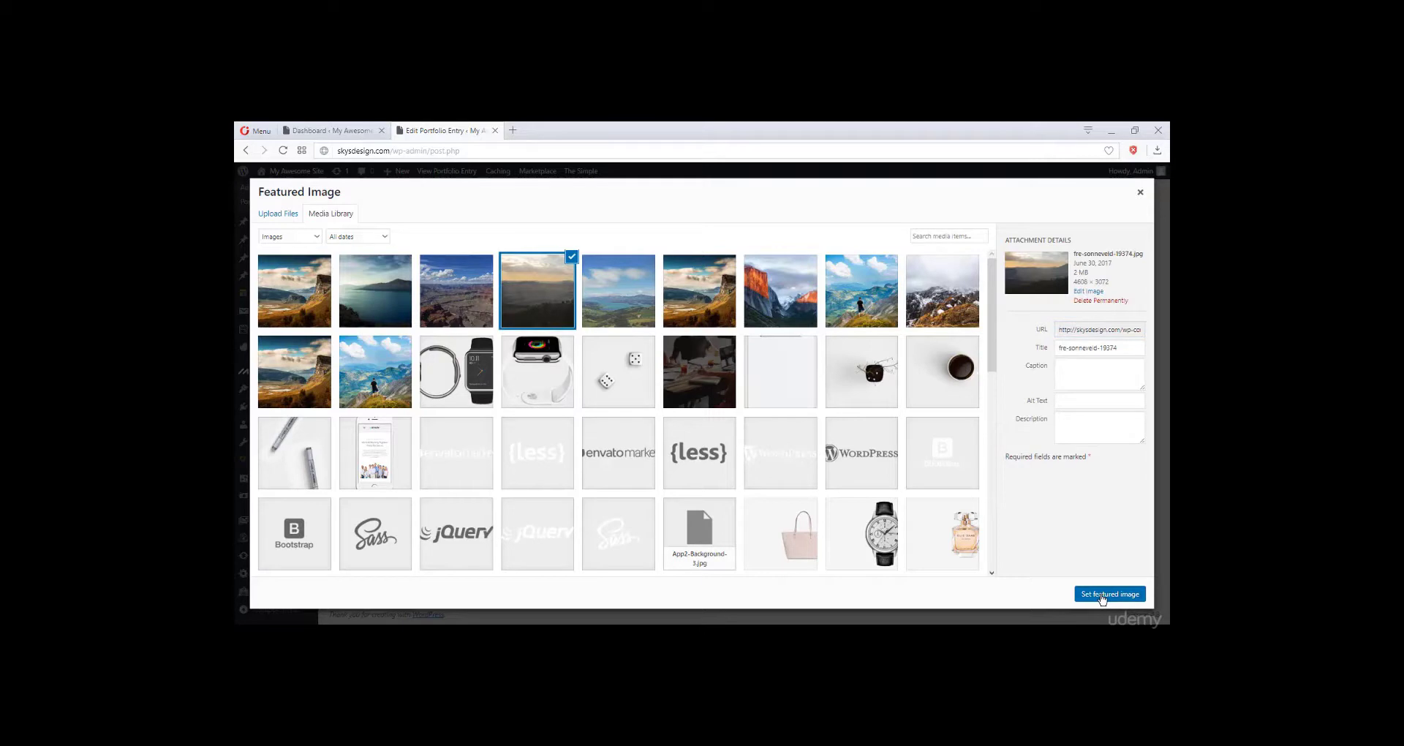
click(1102, 595)
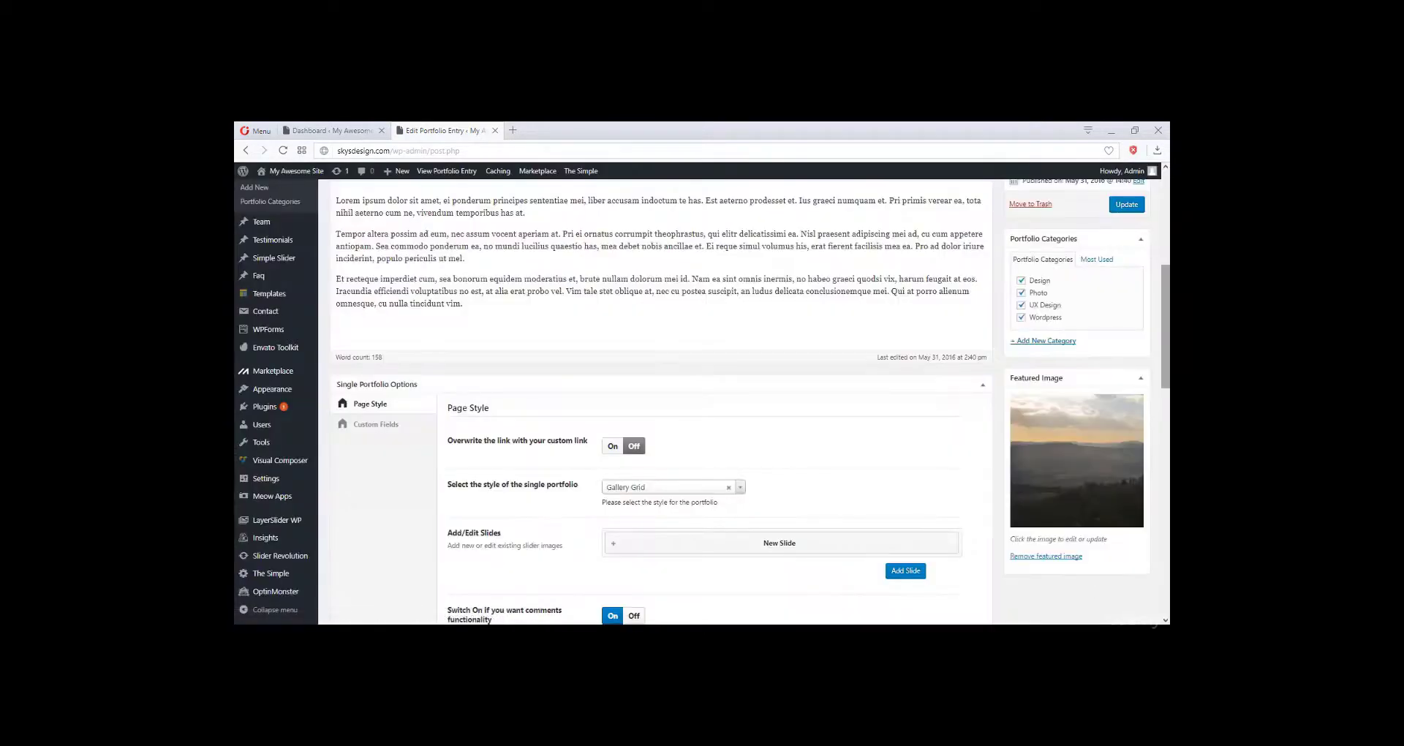
scroll(1121, 331, up, 2)
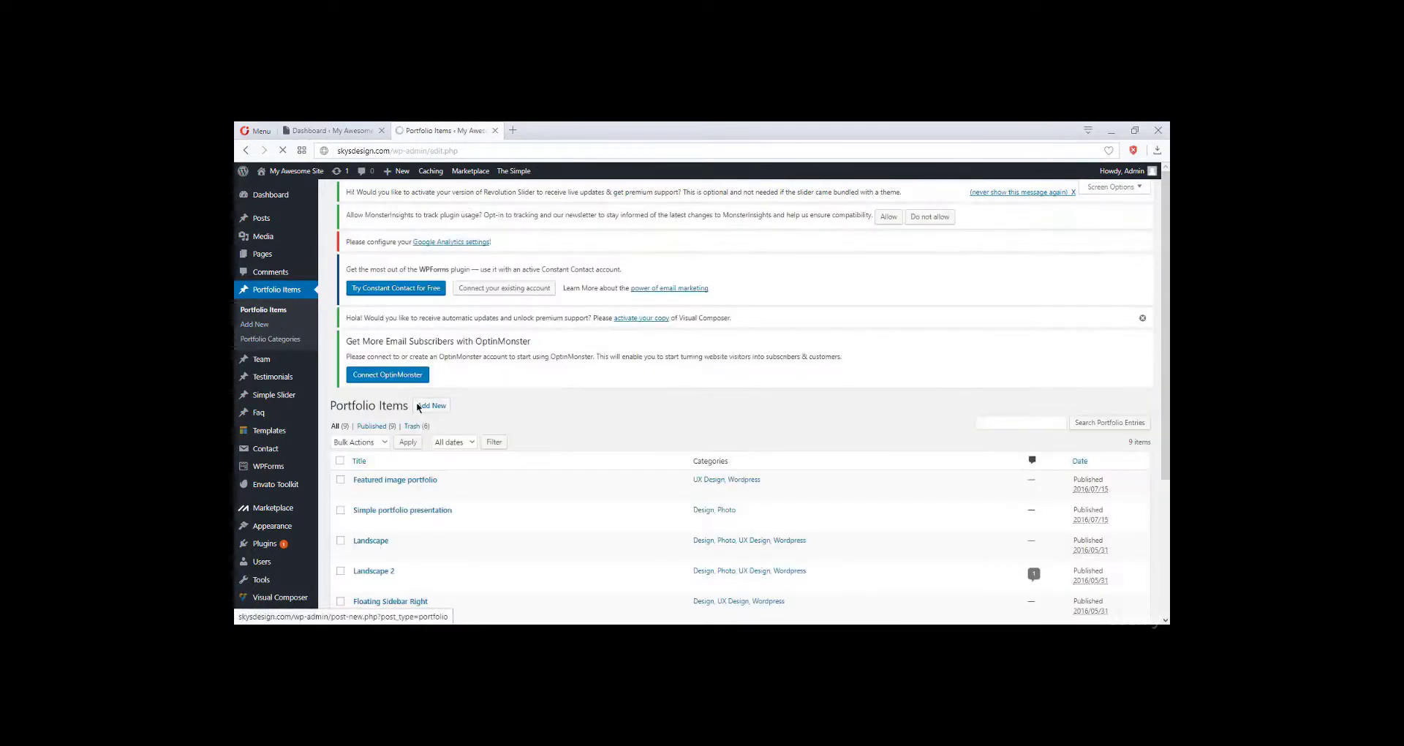
Open the Floating Sidebar Right portfolio item for editing, and visit the live site's home page.
scroll(419, 407, down, 2)
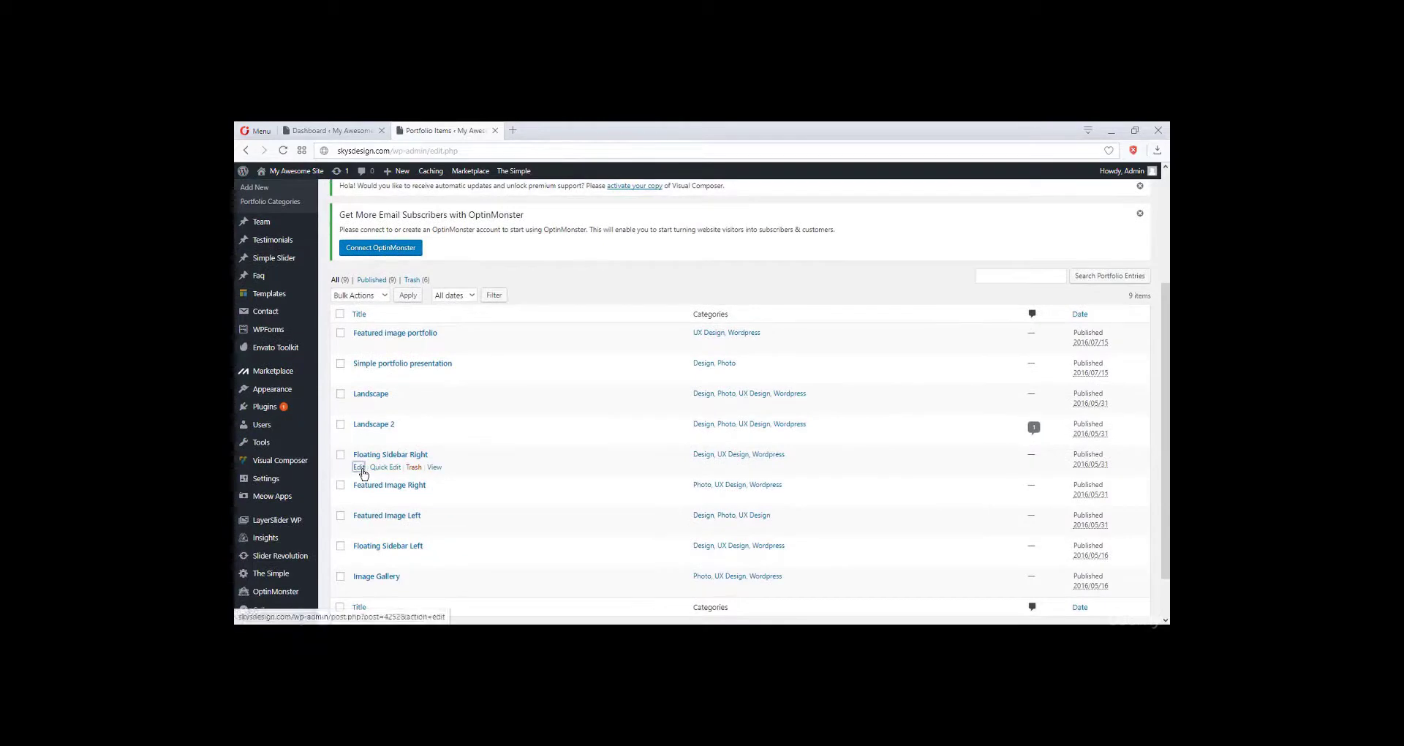
click(359, 468)
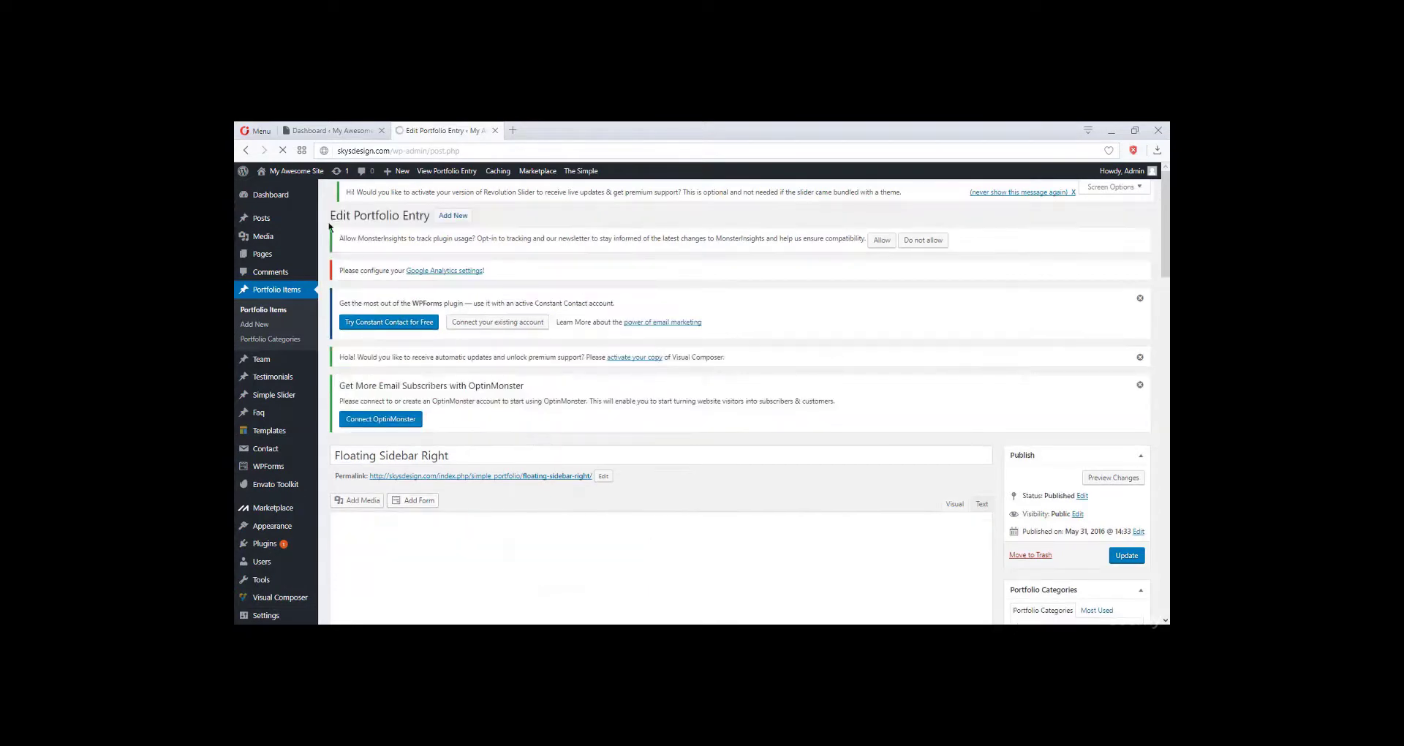
click(273, 190)
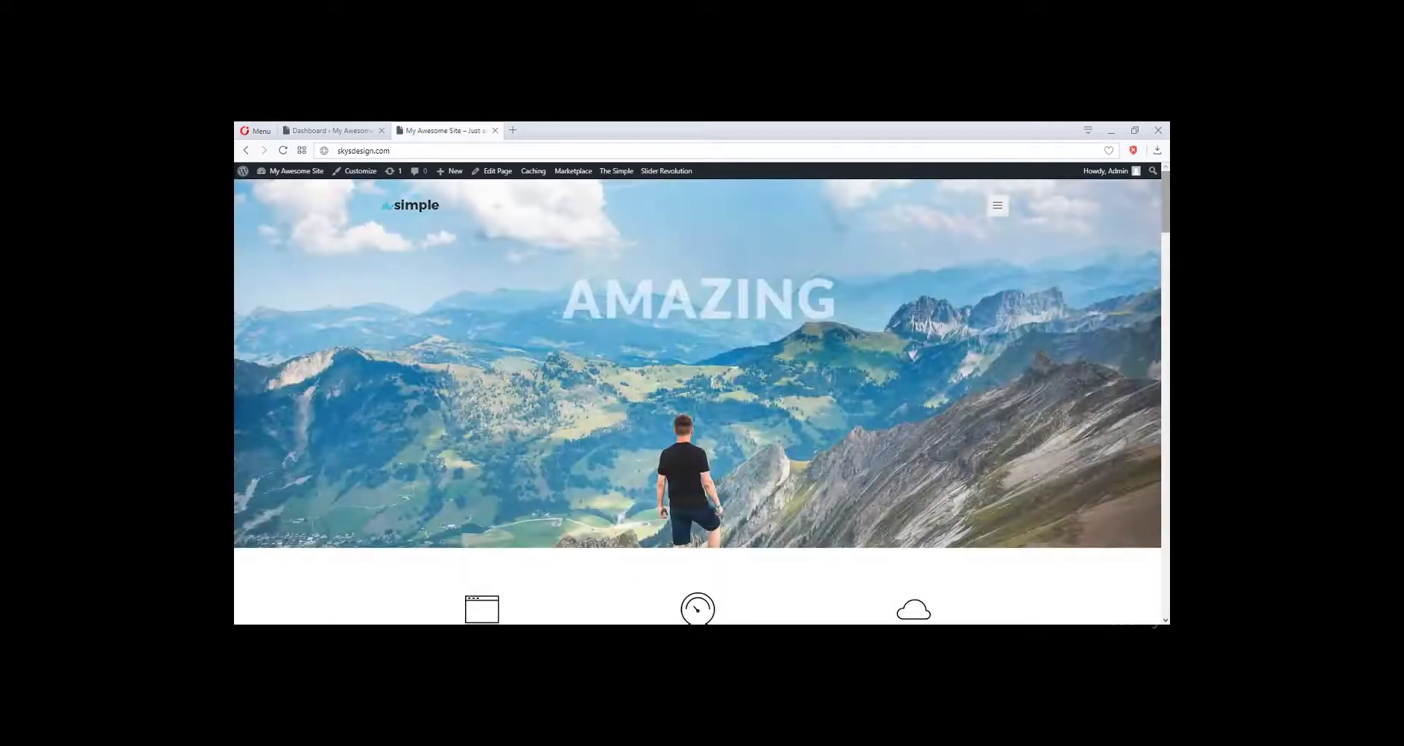
Examine the home page's Our Portfolio section, filtering the items by Design and switching back to View All.
drag(1168, 215, 1169, 336)
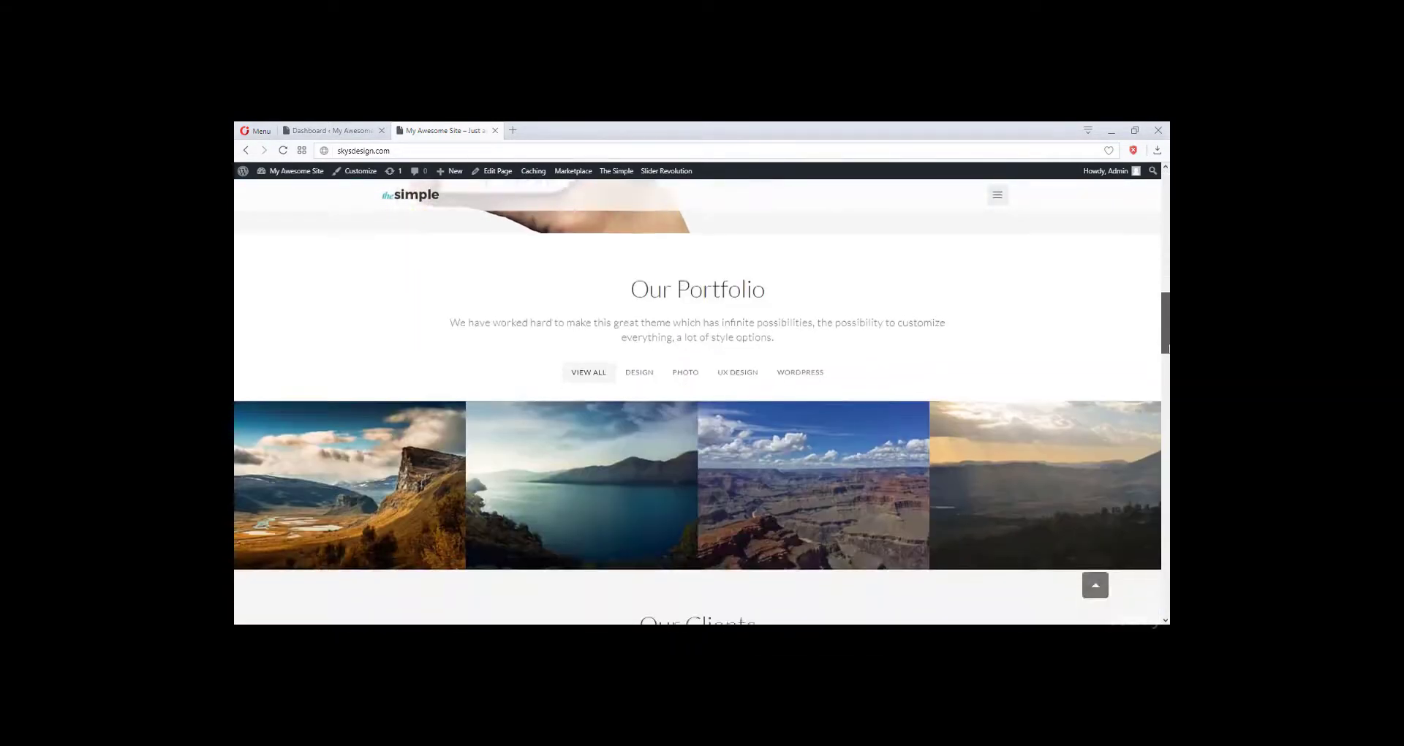
click(650, 375)
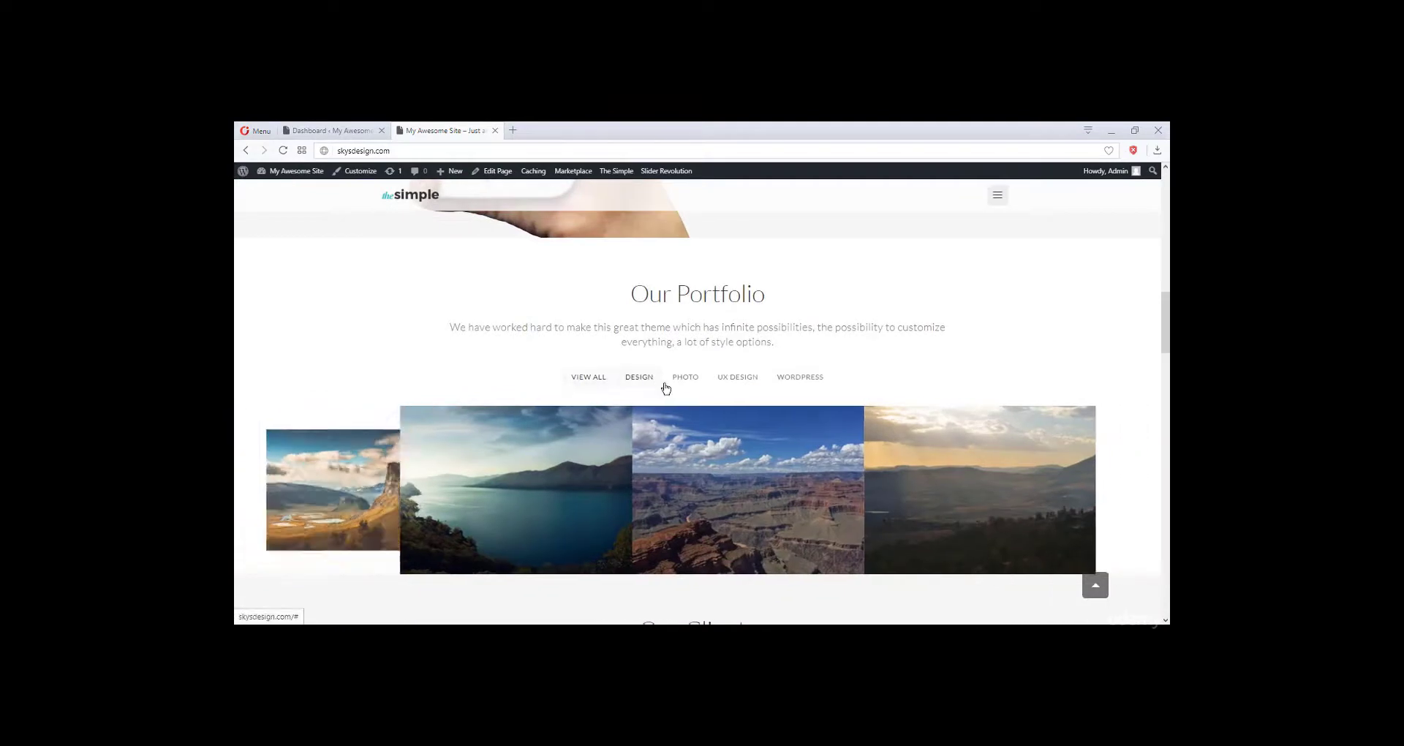
click(592, 377)
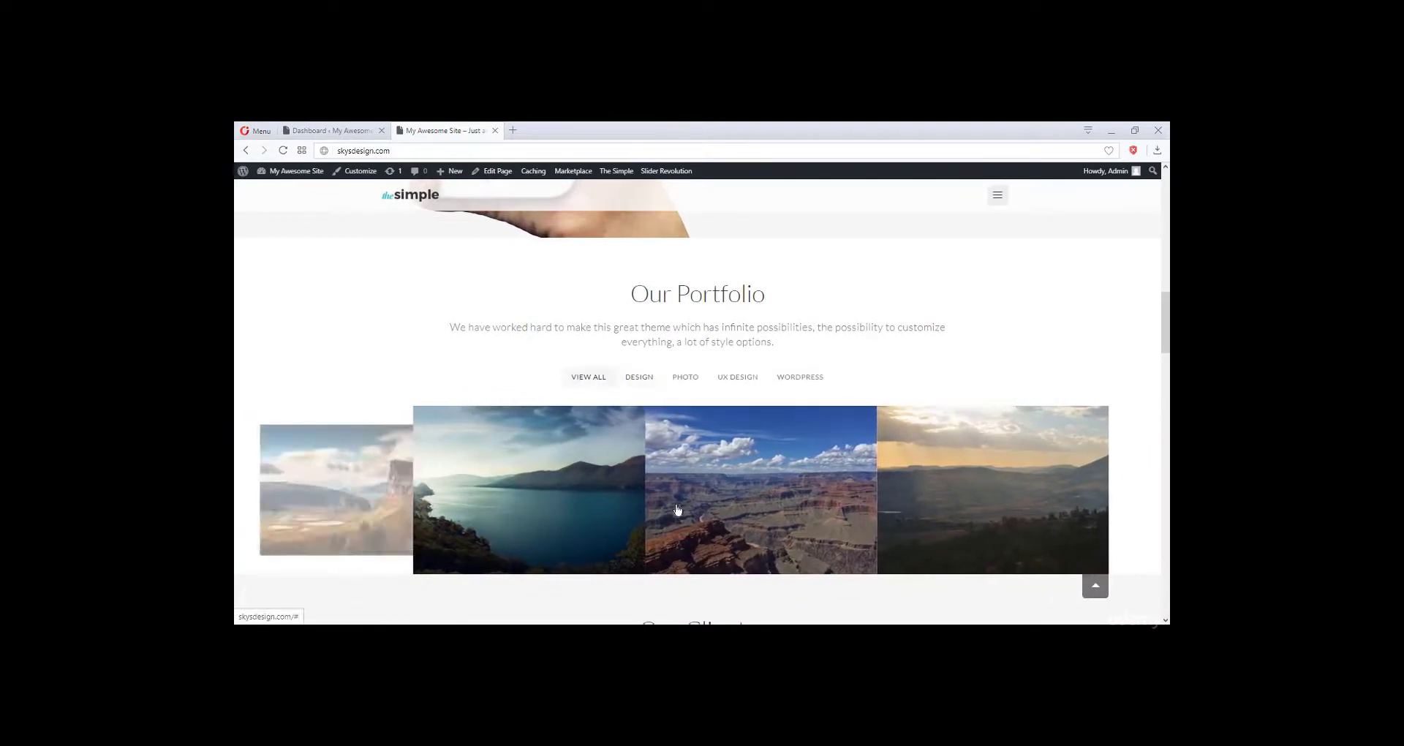
drag(1169, 327, 1167, 187)
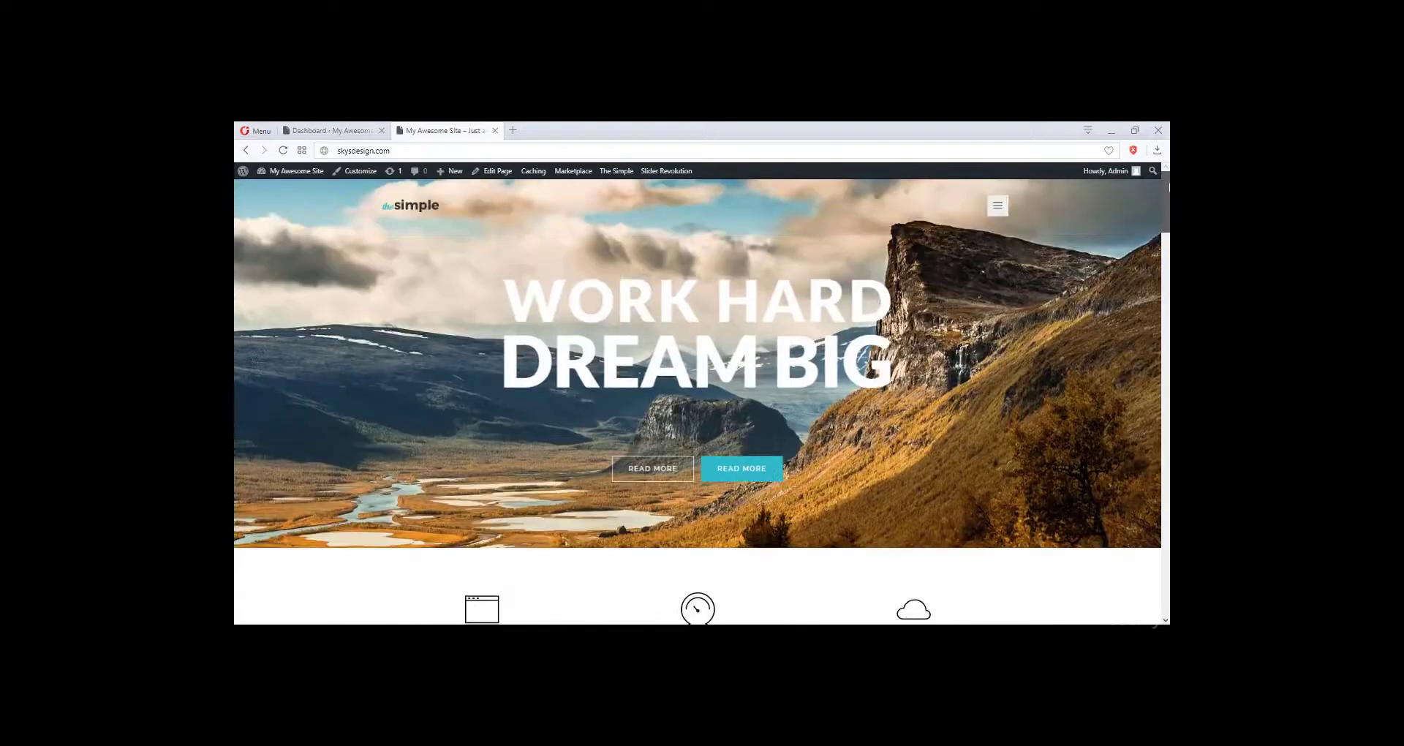
Open the Portfolio page from the live site's navigation menu and examine the images in its item grid.
click(997, 206)
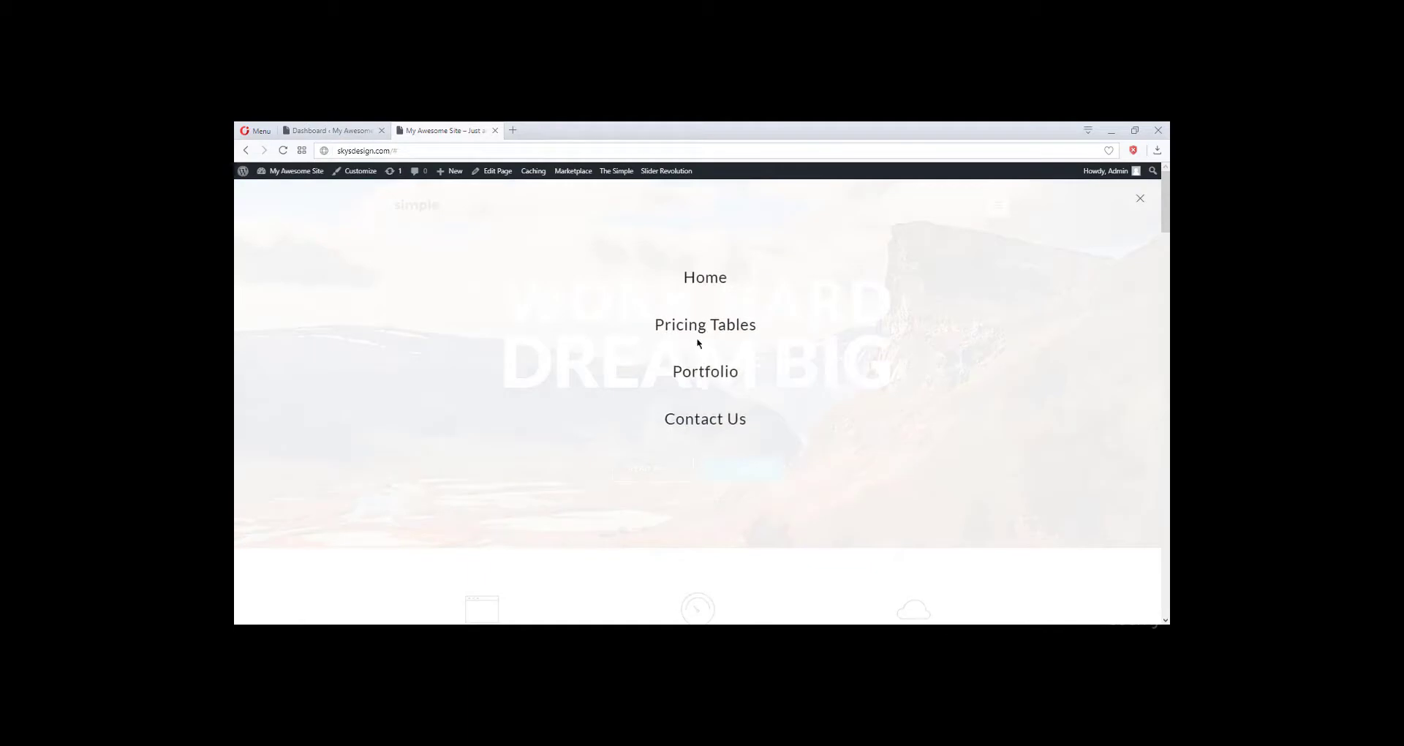
click(705, 372)
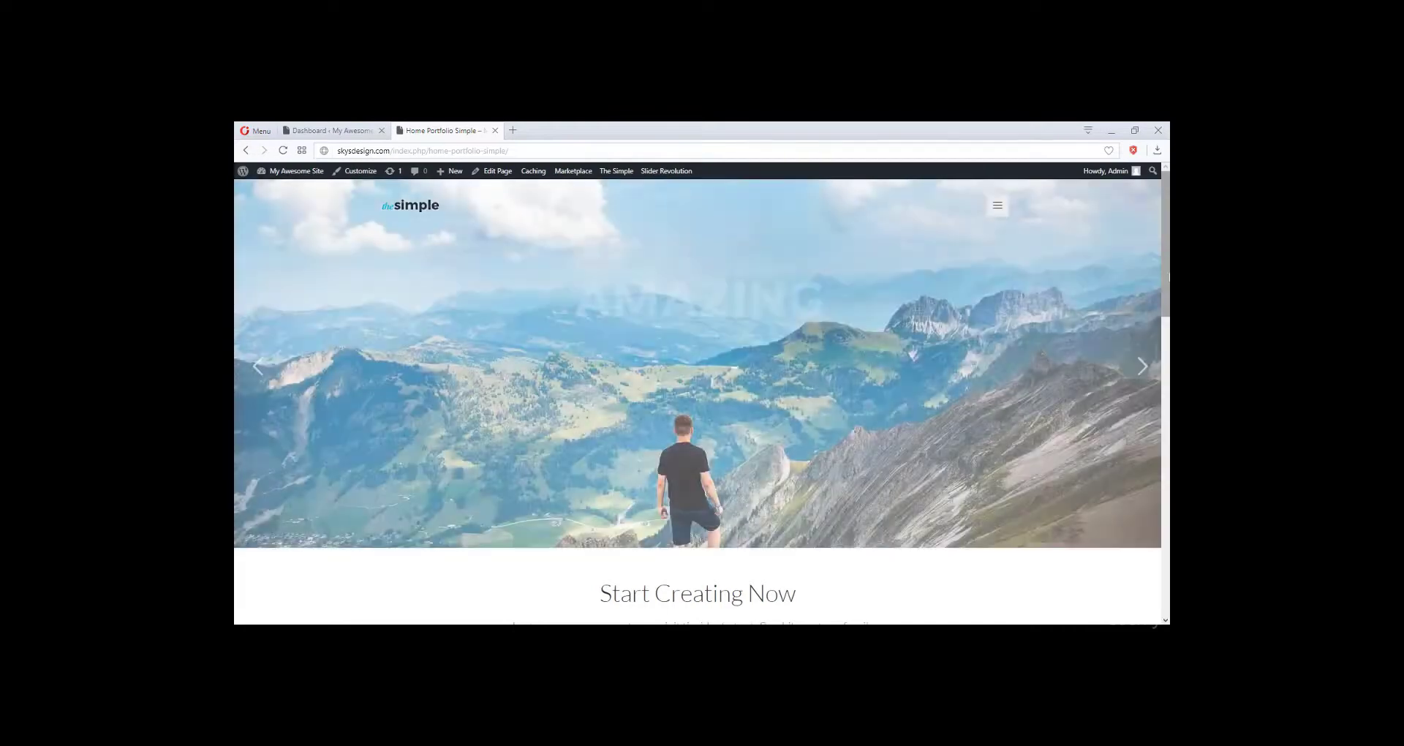
drag(1166, 286, 1170, 479)
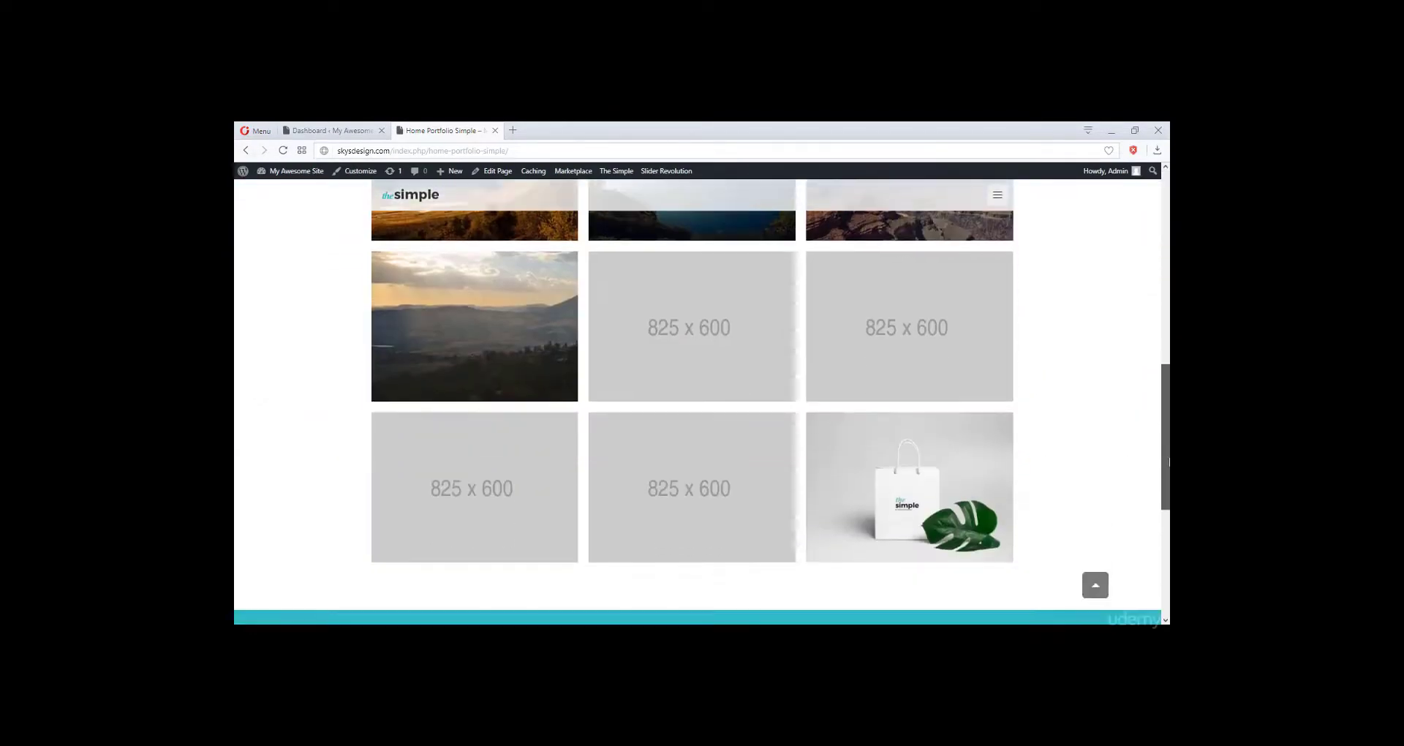
drag(1167, 415, 1168, 220)
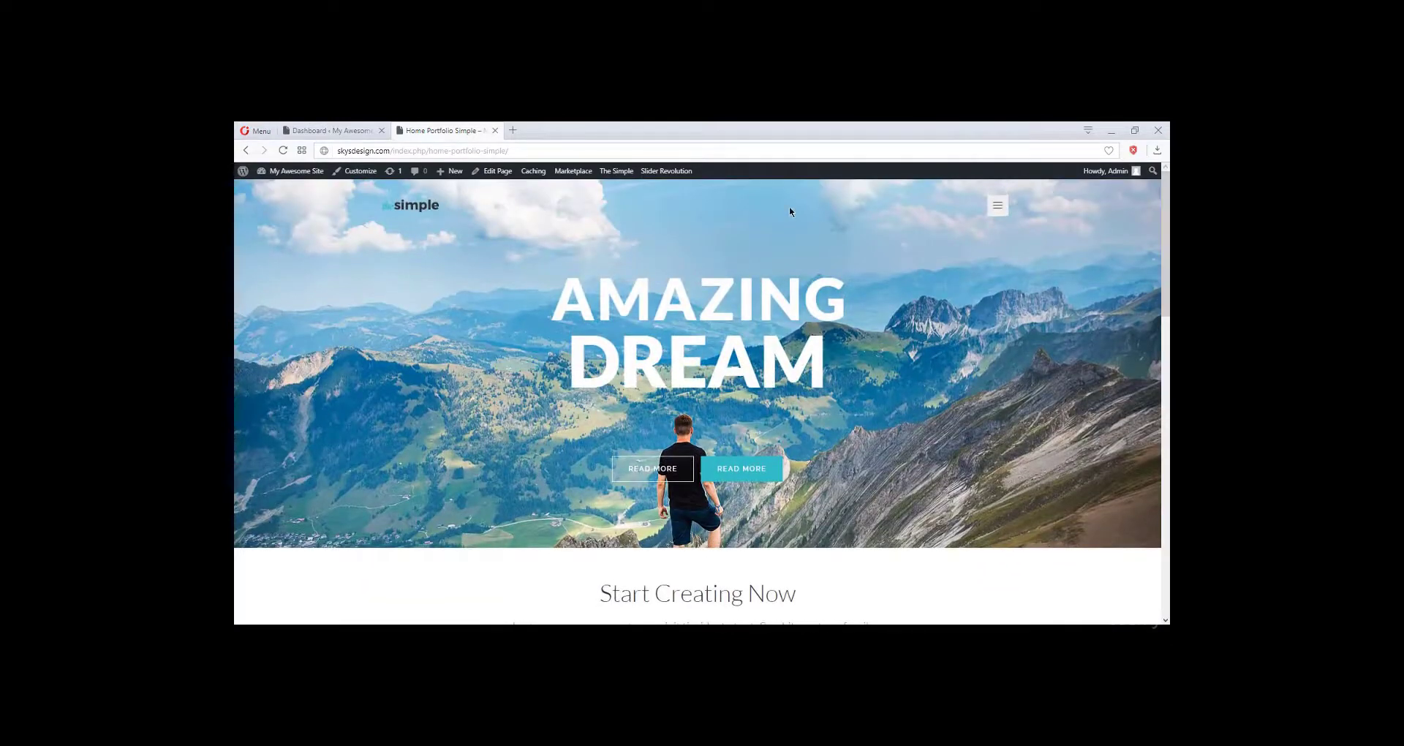
Return to the WordPress dashboard and open the Portfolio Items list to review its entries.
mouse_move(288, 190)
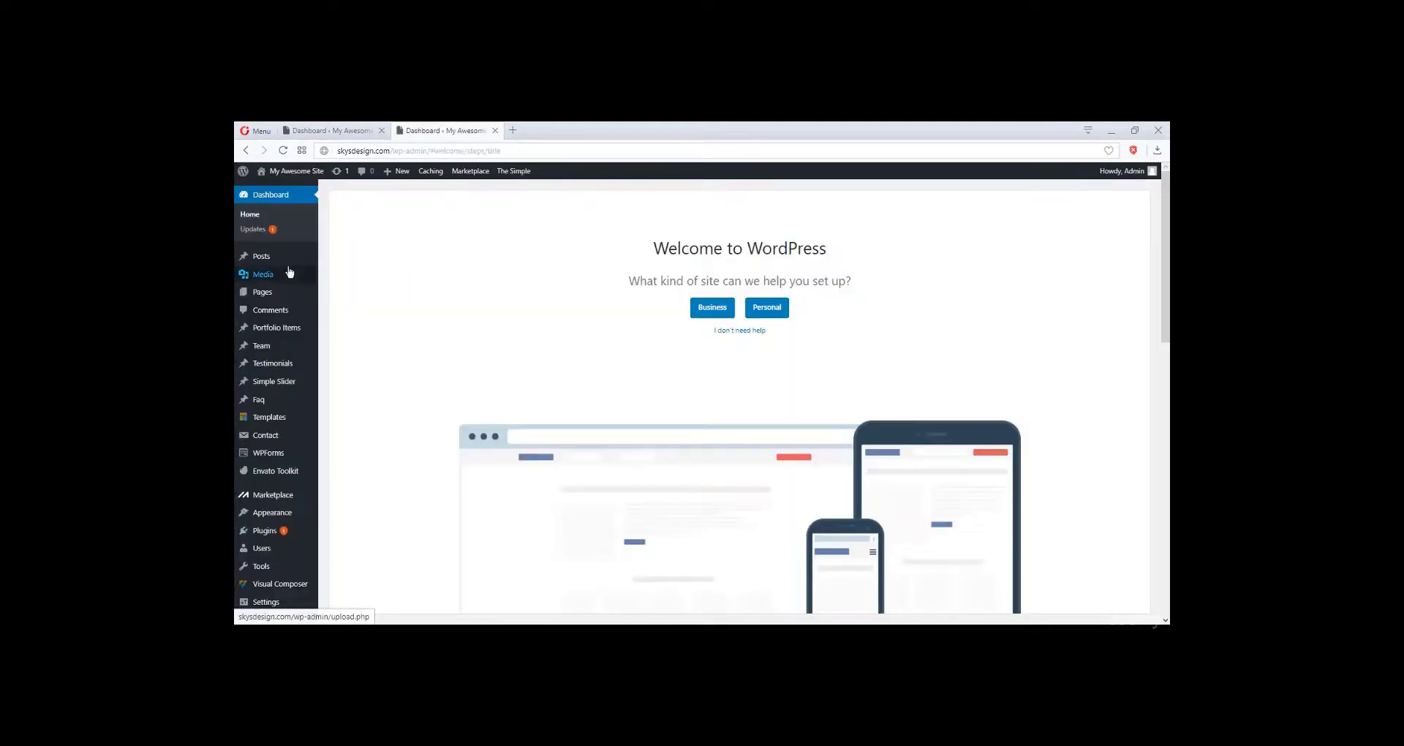
mouse_move(291, 266)
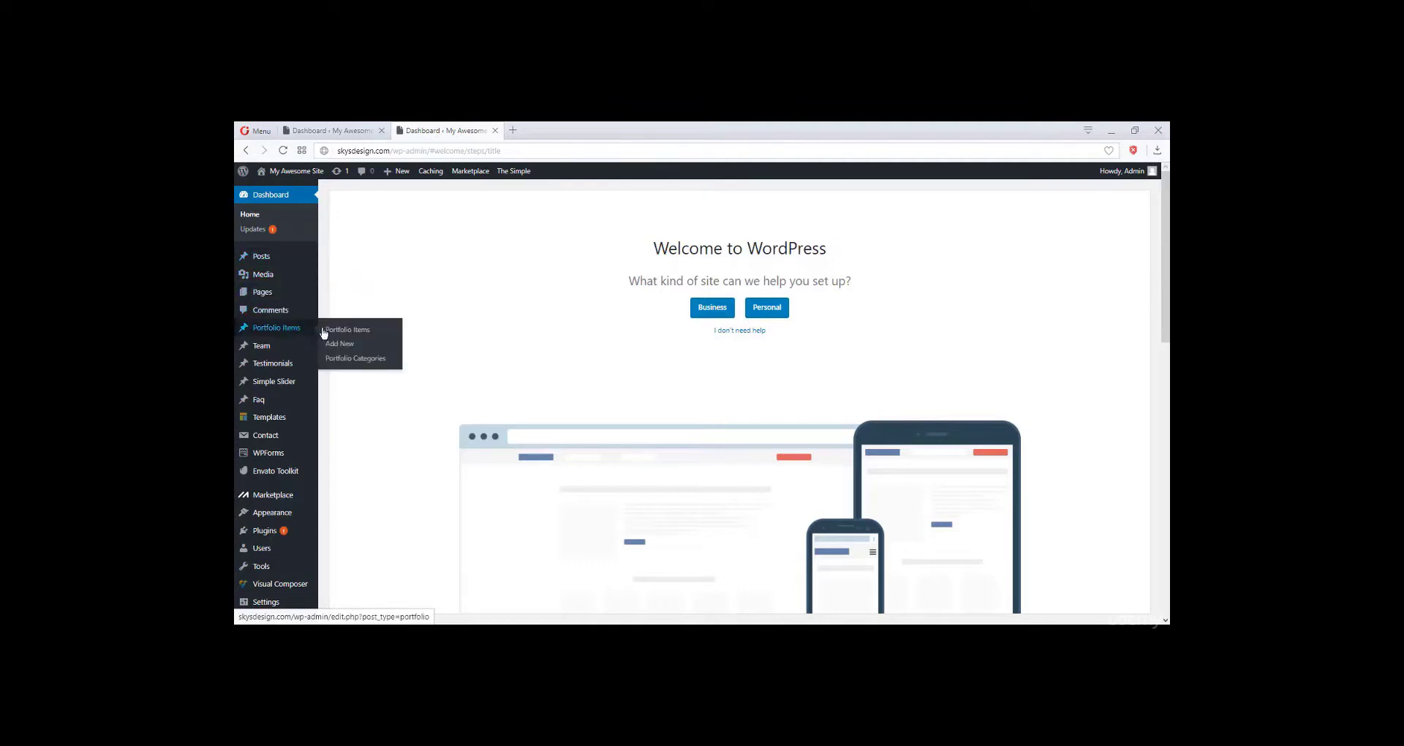
click(333, 333)
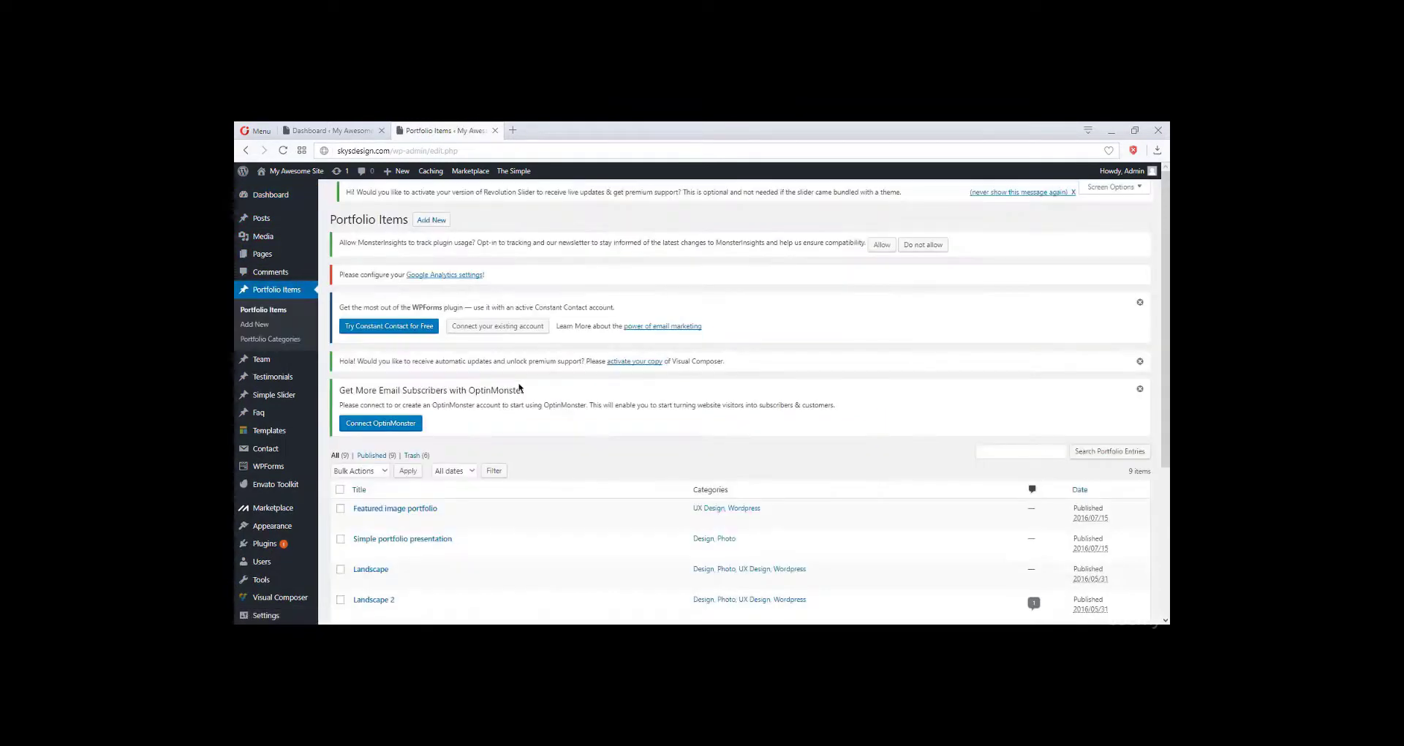
scroll(520, 388, down, 3)
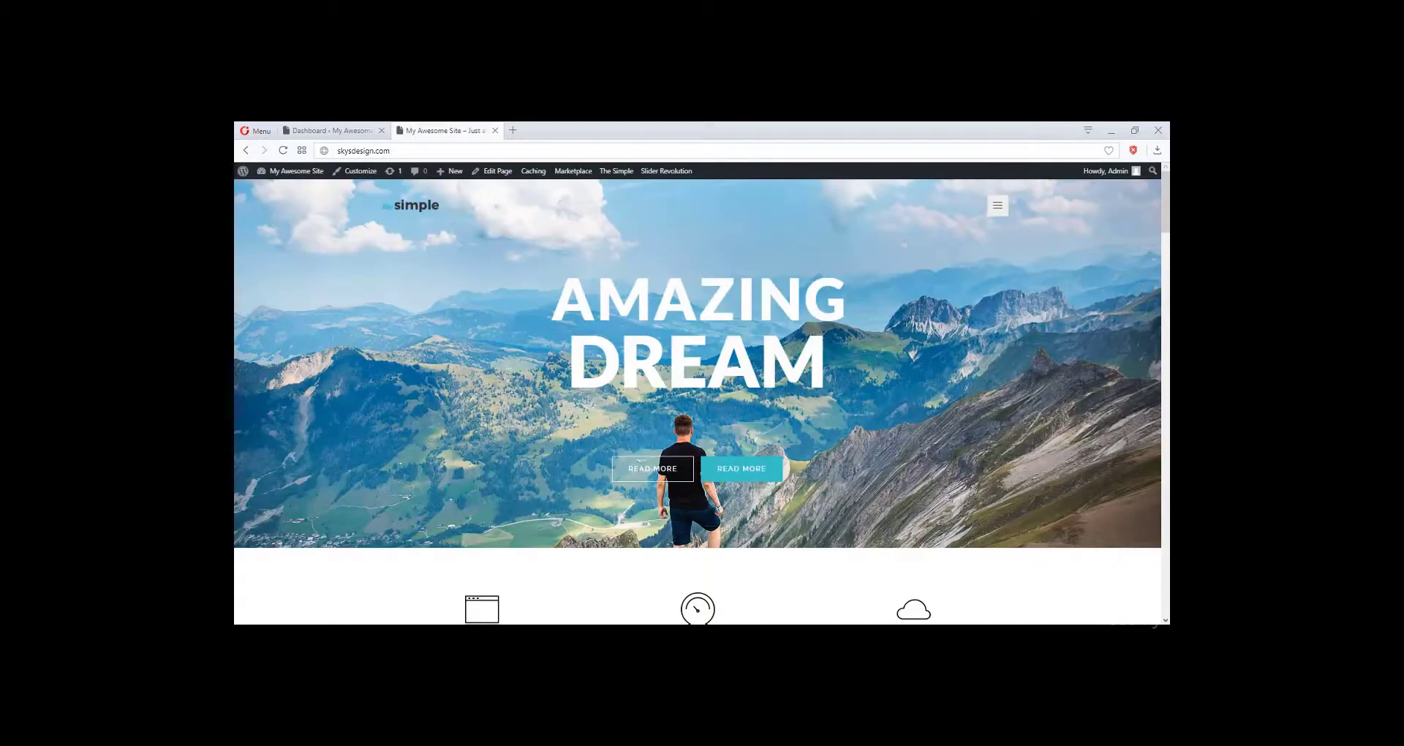
Review the live home page's Our Portfolio section again and revisit the Portfolio page through the site's navigation menu.
drag(1167, 208, 1169, 333)
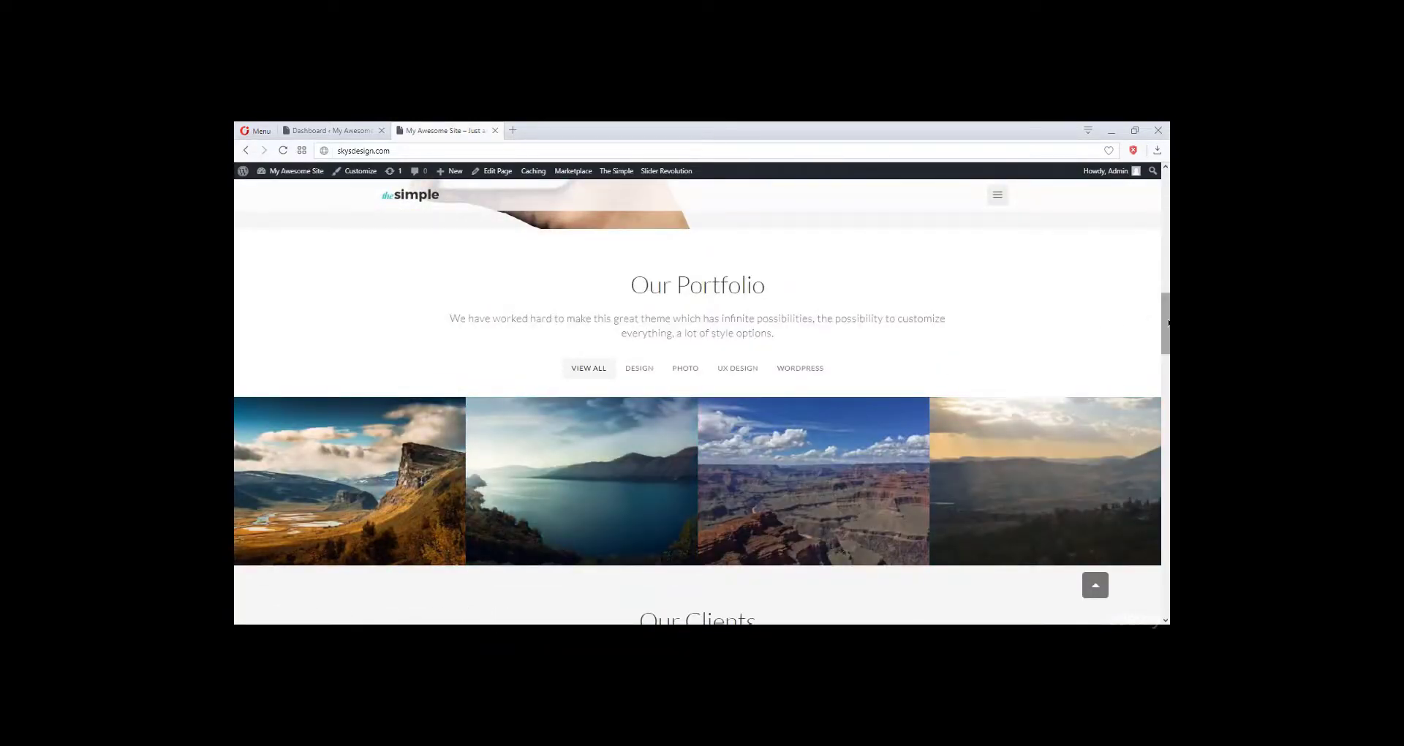
drag(1168, 322, 1162, 189)
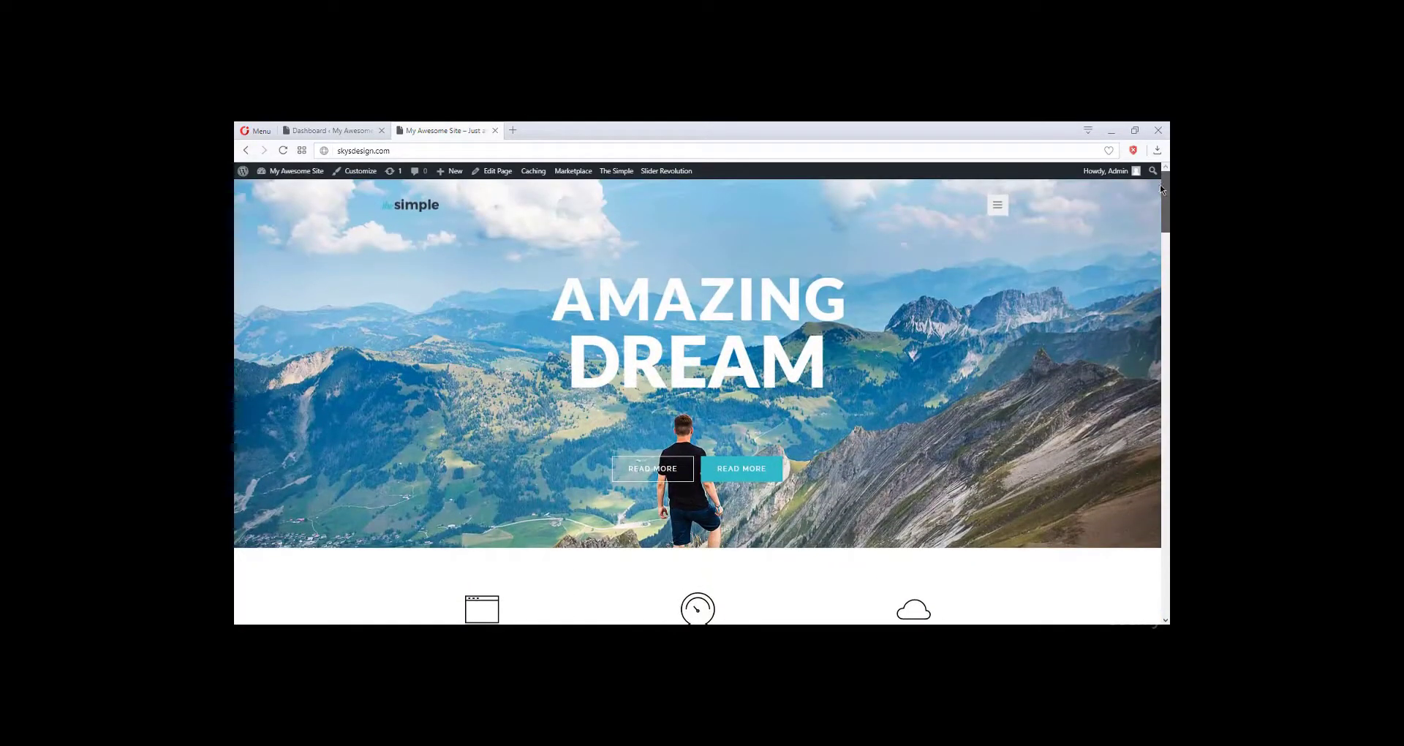
click(997, 206)
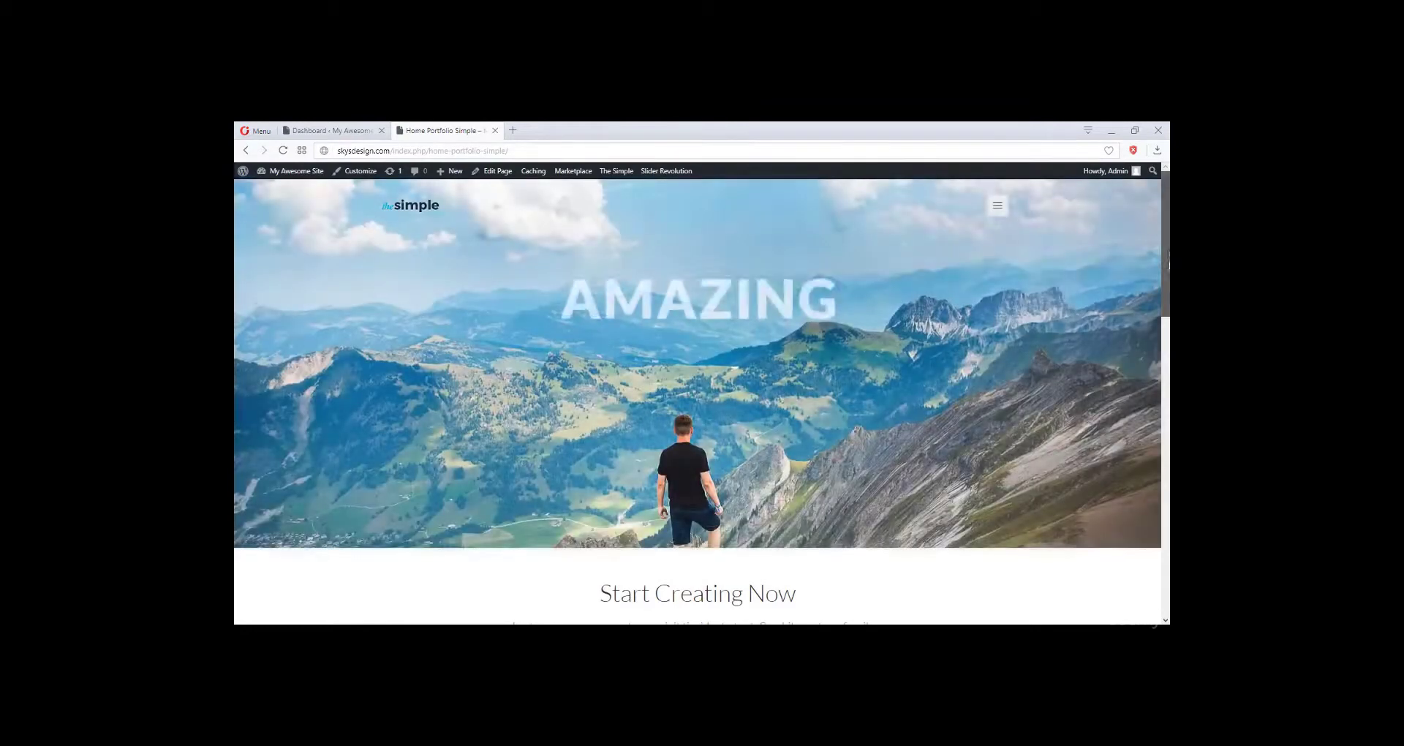
mouse_move(1167, 254)
mouse_down()
mouse_move(1168, 443)
mouse_move(1164, 247)
mouse_up()
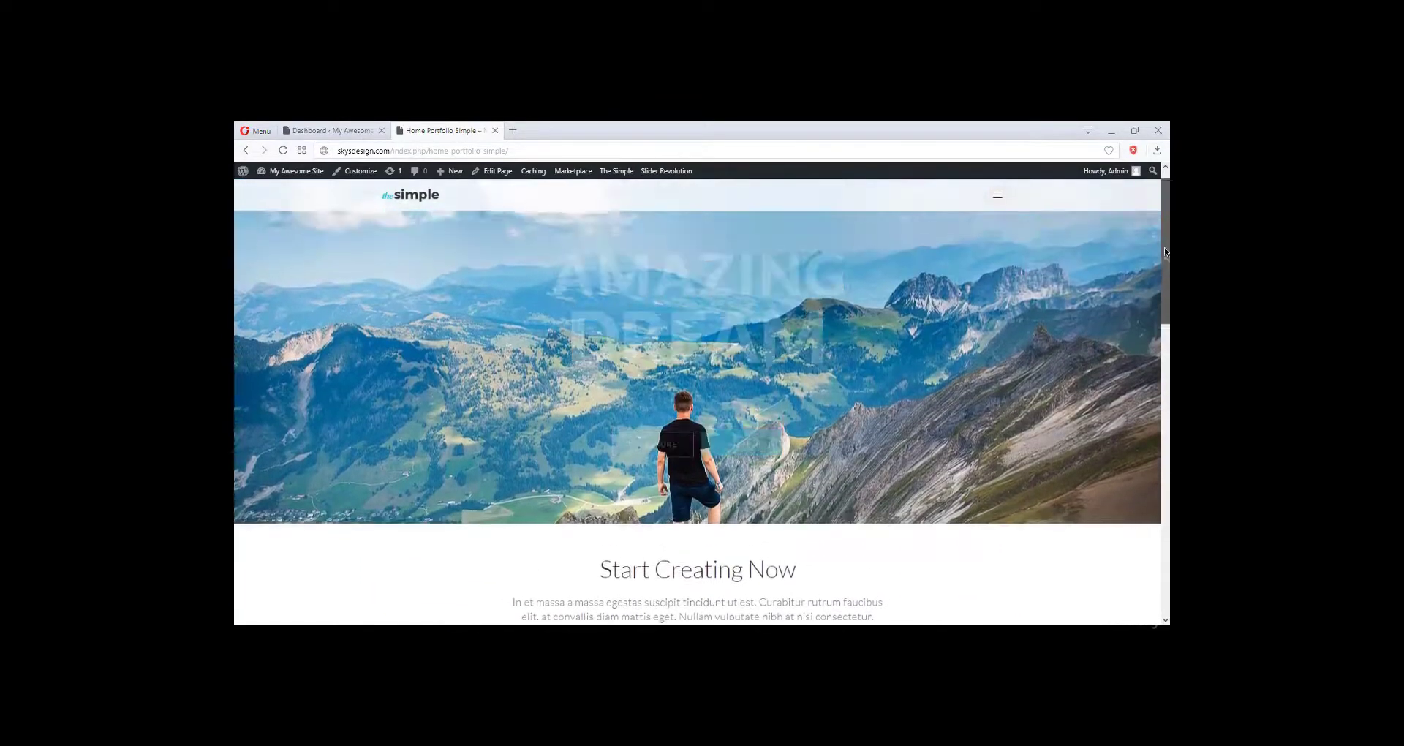